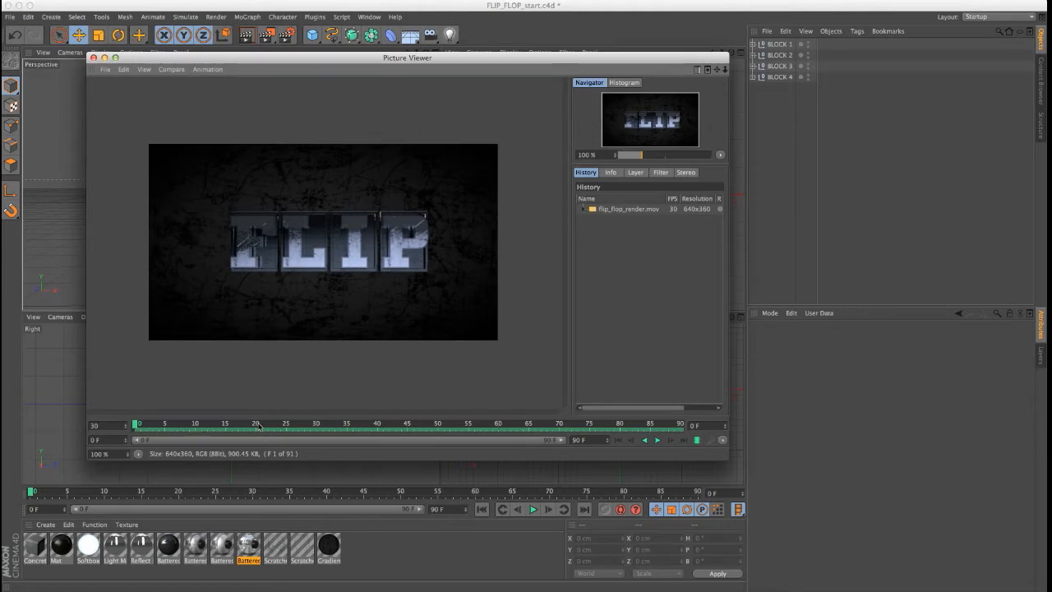
Play and scrub the finished render until the blocks read FLOP at the end
left_click(696, 440)
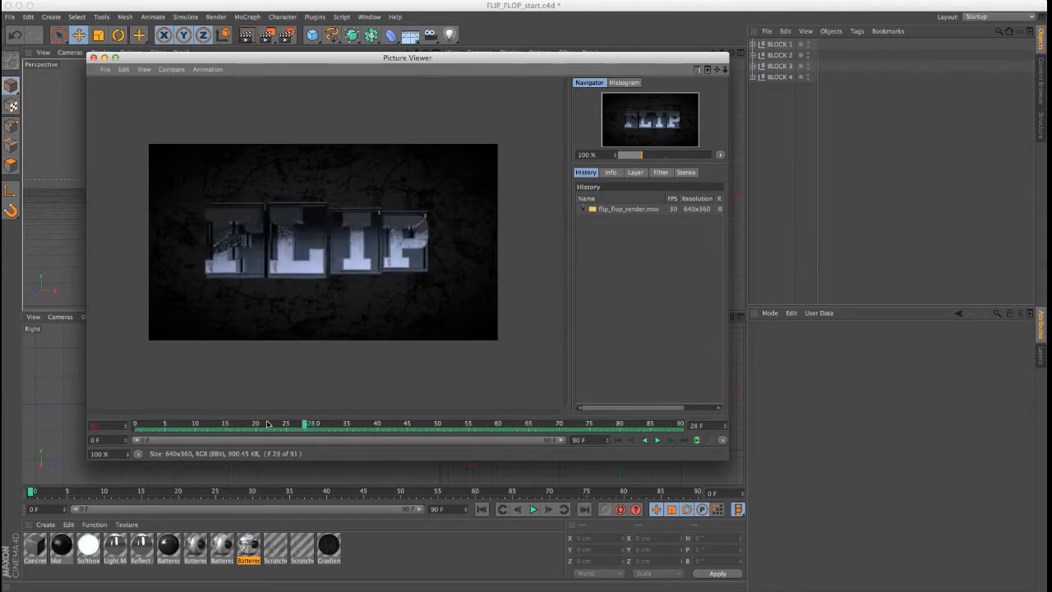
left_click_drag(263, 424, 502, 424)
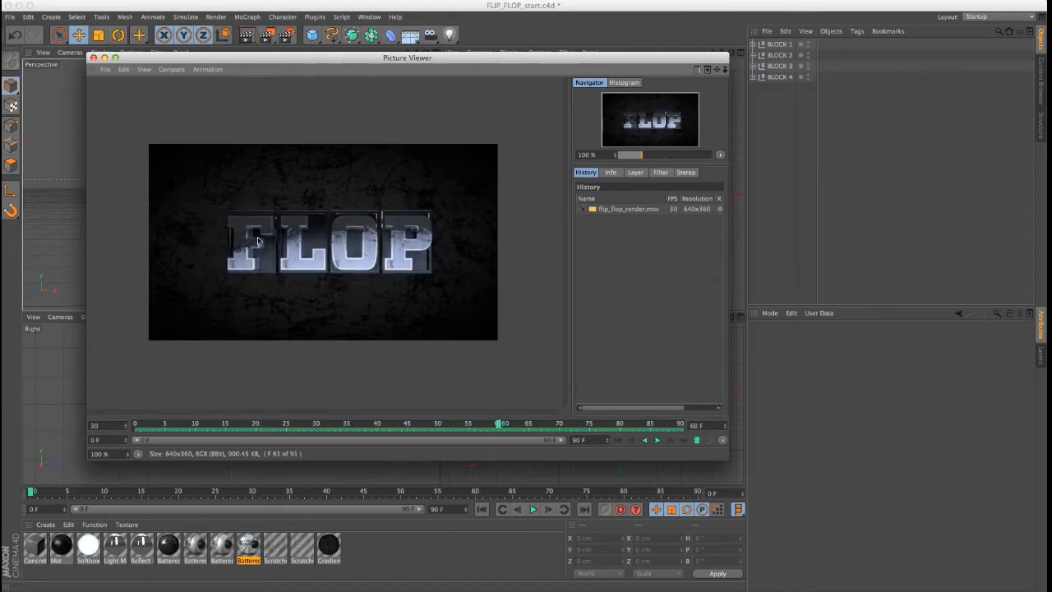
left_click(694, 440)
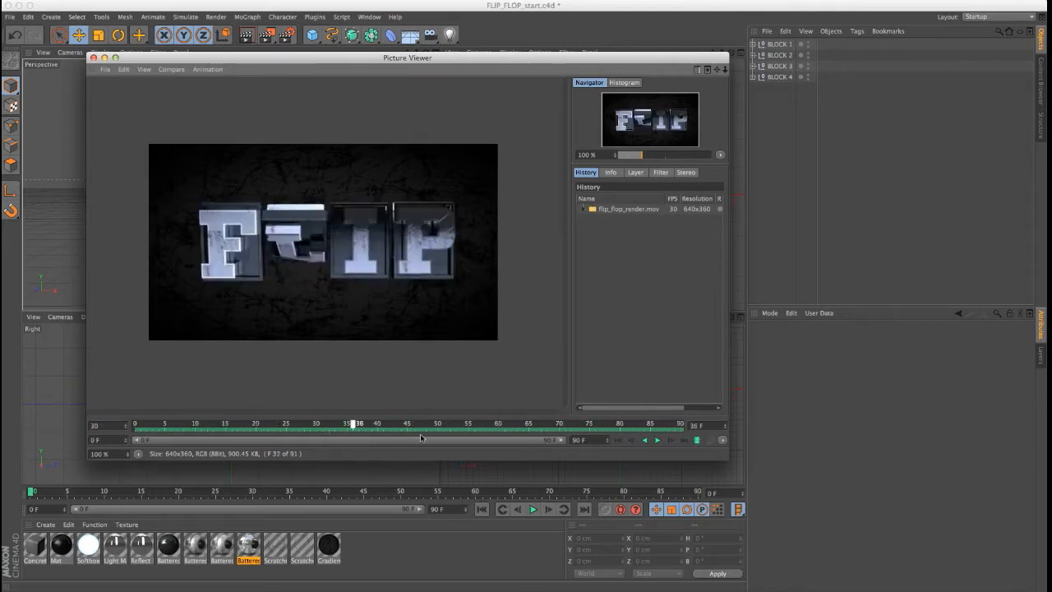
left_click_drag(257, 425, 557, 425)
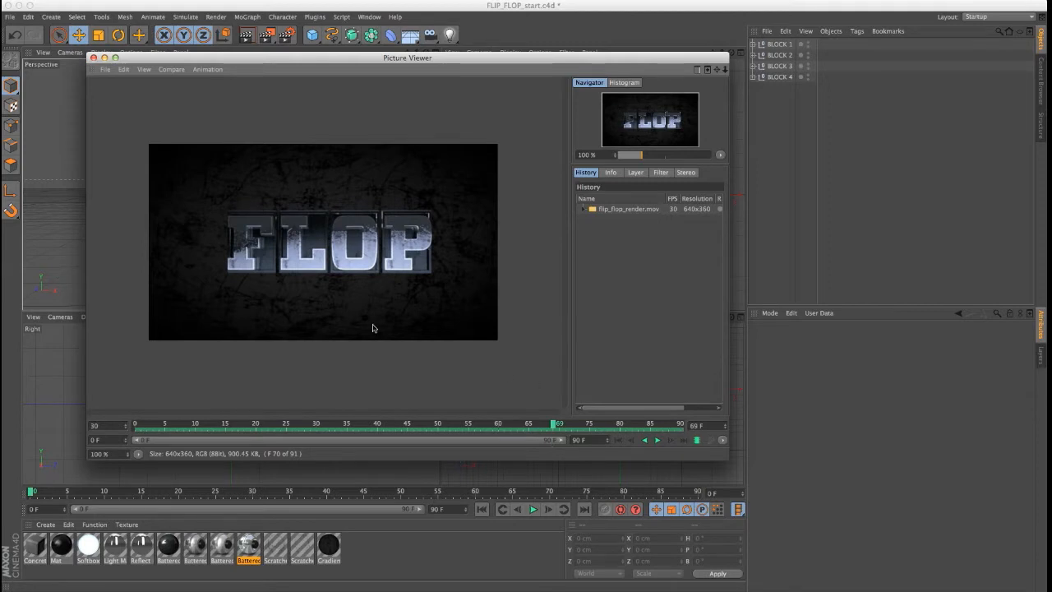
Close the render preview, select BLOCK objects and orbit the Perspective view around the FLIP blocks
left_click(94, 57)
left_click(778, 77)
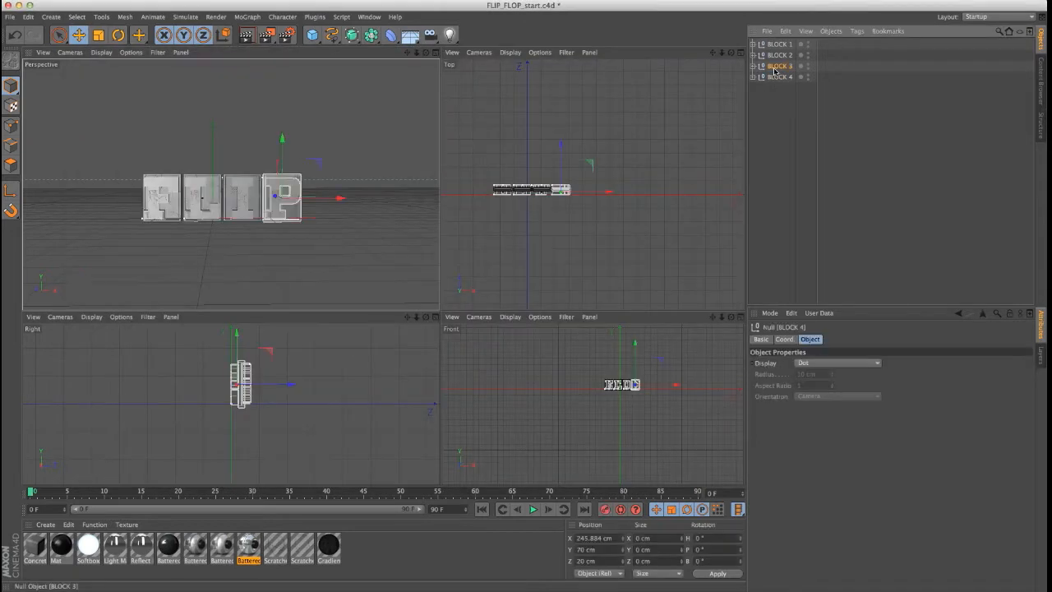
left_click(778, 54)
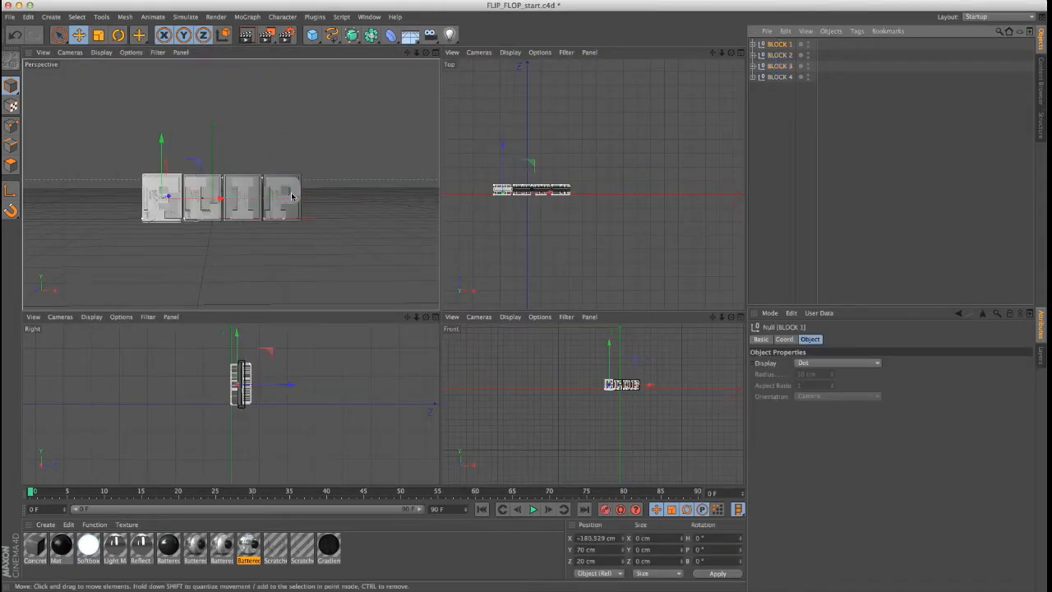
mouse_move(285, 197)
left_mouse_down("alt")
mouse_move(234, 203)
mouse_move(370, 196)
left_mouse_up("alt")
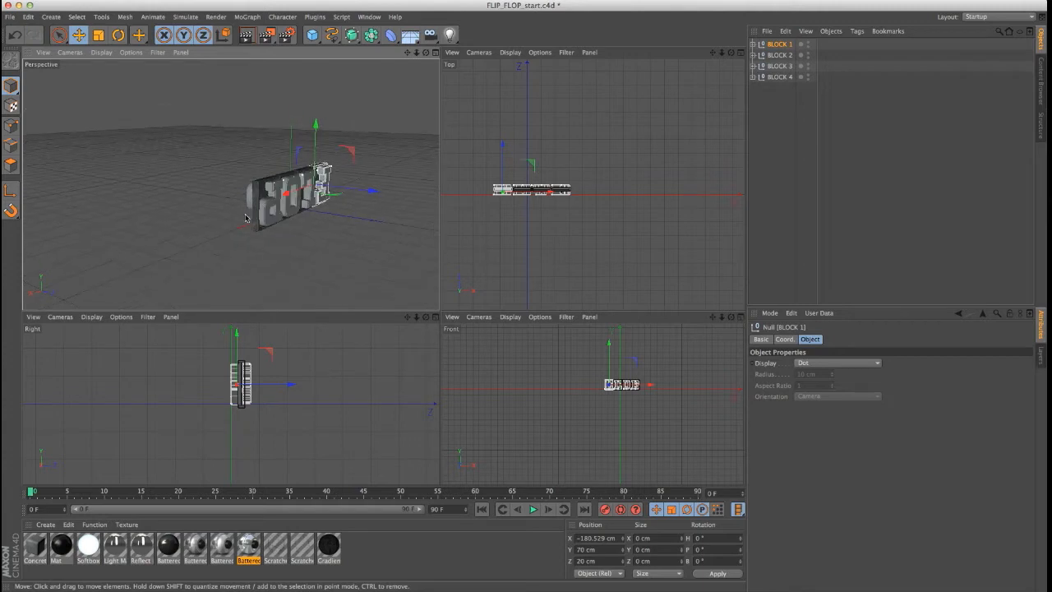
mouse_move(236, 228)
left_mouse_down("alt")
mouse_move(219, 206)
mouse_move(263, 207)
left_mouse_up("alt")
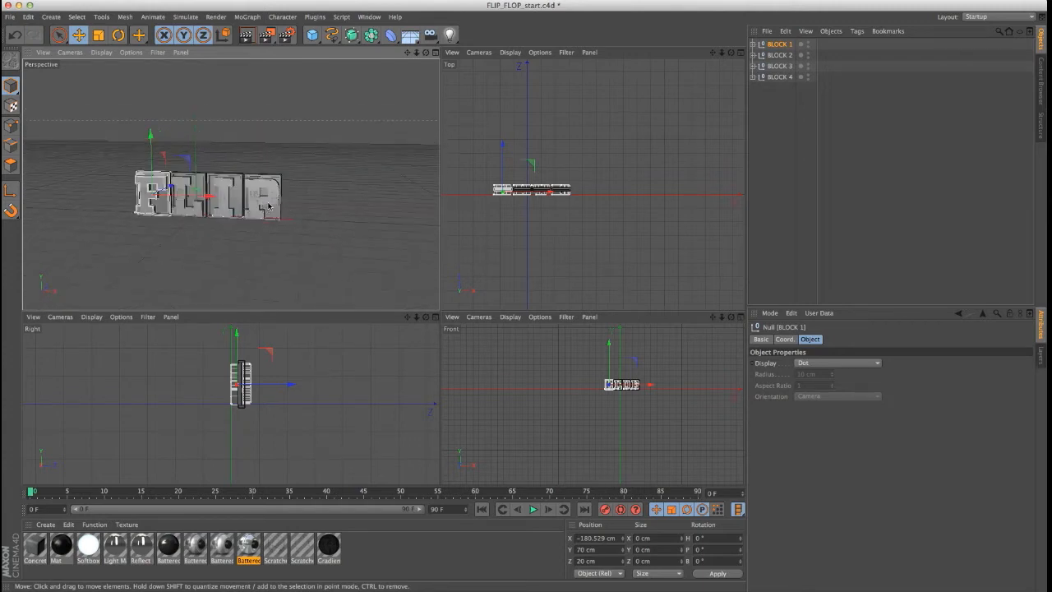
left_click_drag(268, 207, 324, 189, "alt")
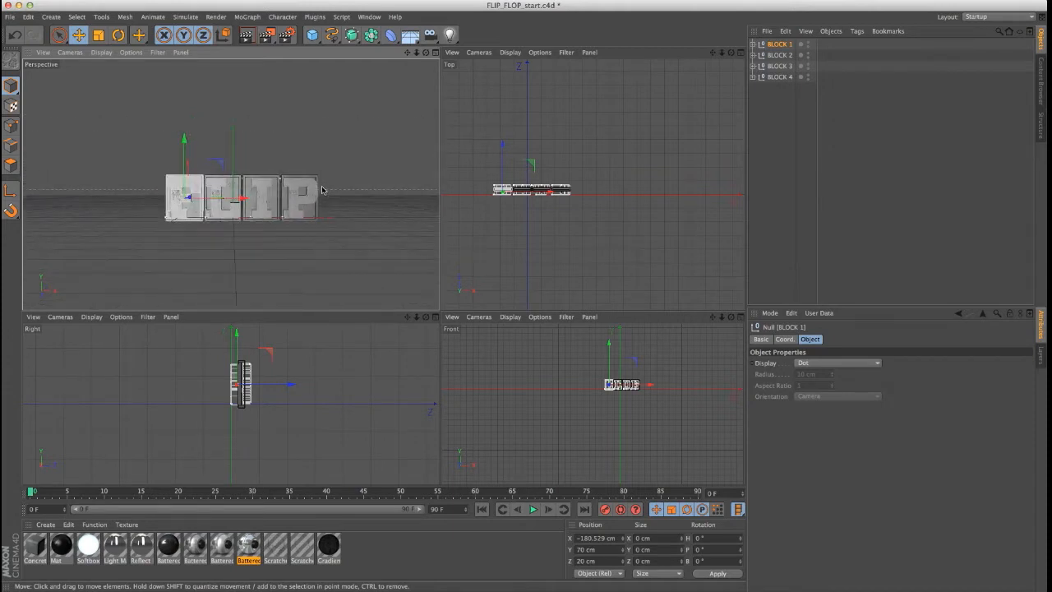
left_click(248, 17)
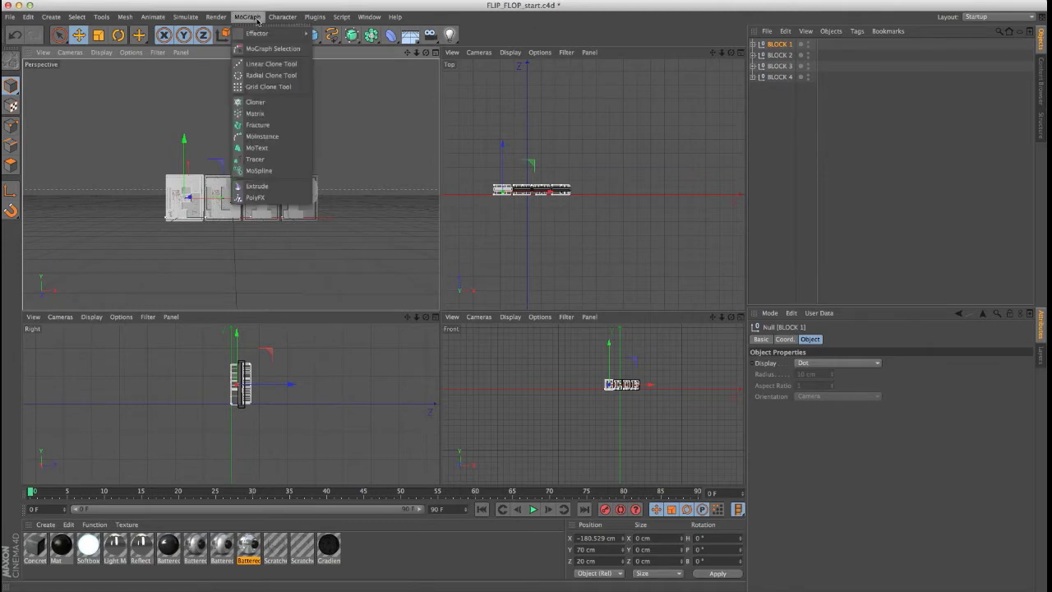
Add a Fracture object and make BLOCK 1–4 its children
left_click(258, 124)
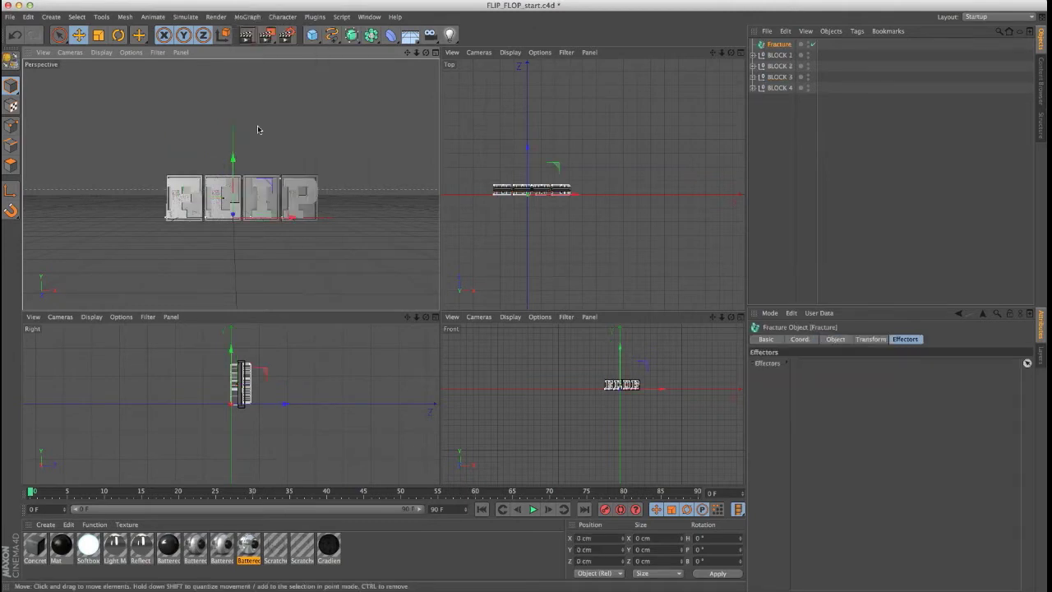
left_click(779, 54)
left_click(779, 87, "shift")
left_click_drag(780, 65, 778, 45)
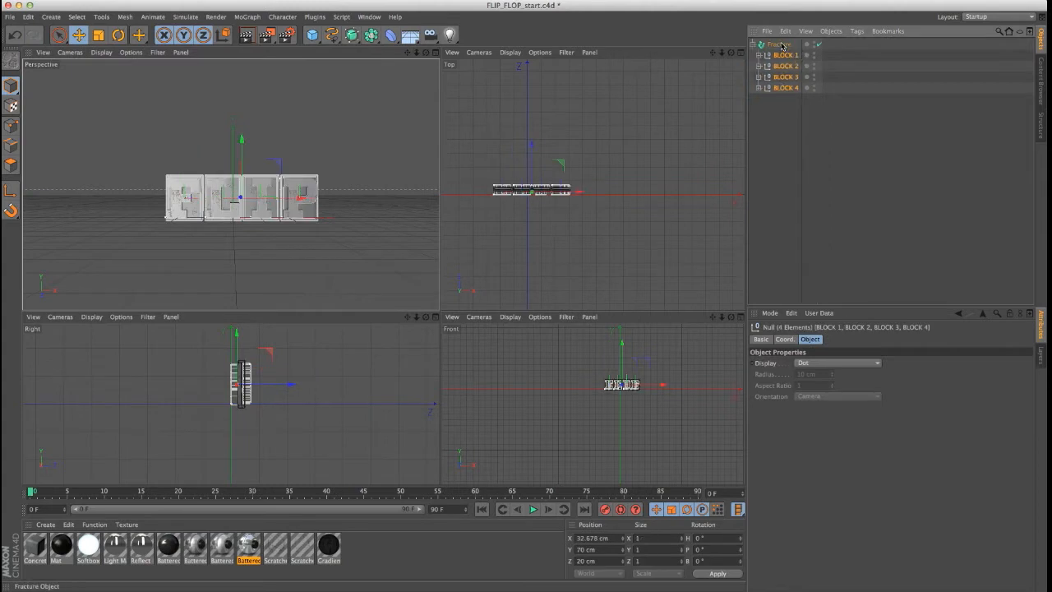
left_click(779, 45)
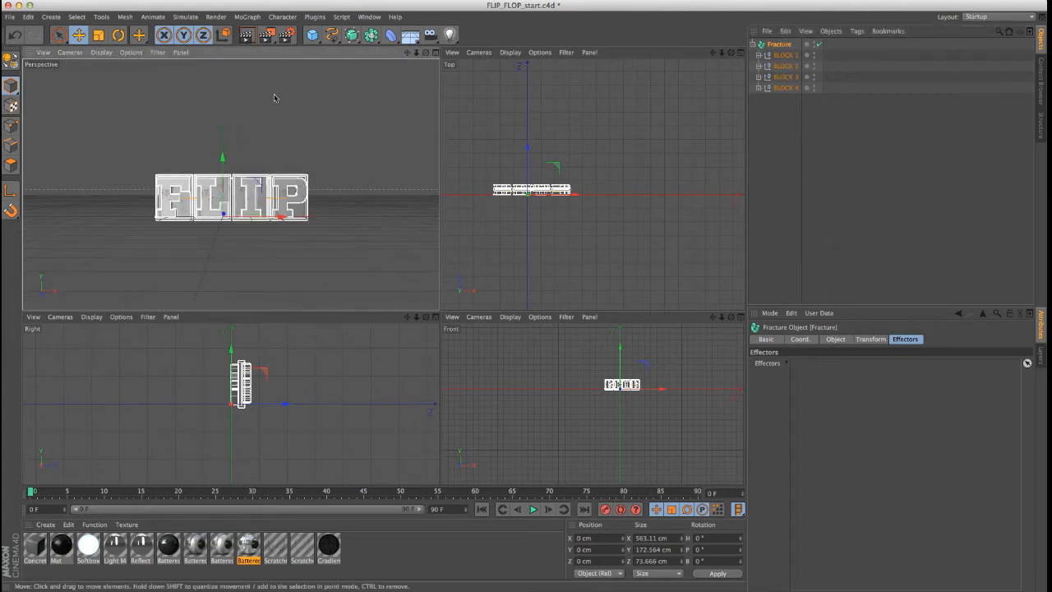
left_click(247, 16)
mouse_move(259, 33)
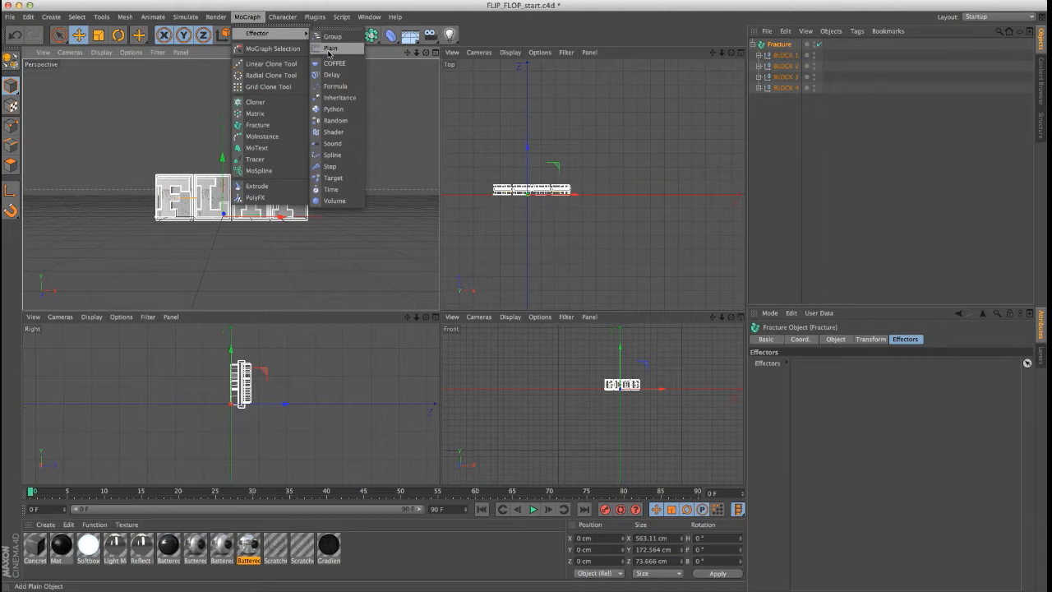
Add a Plain effector with position offset P.Y 0 cm and P.Z -250 cm
left_click(328, 51)
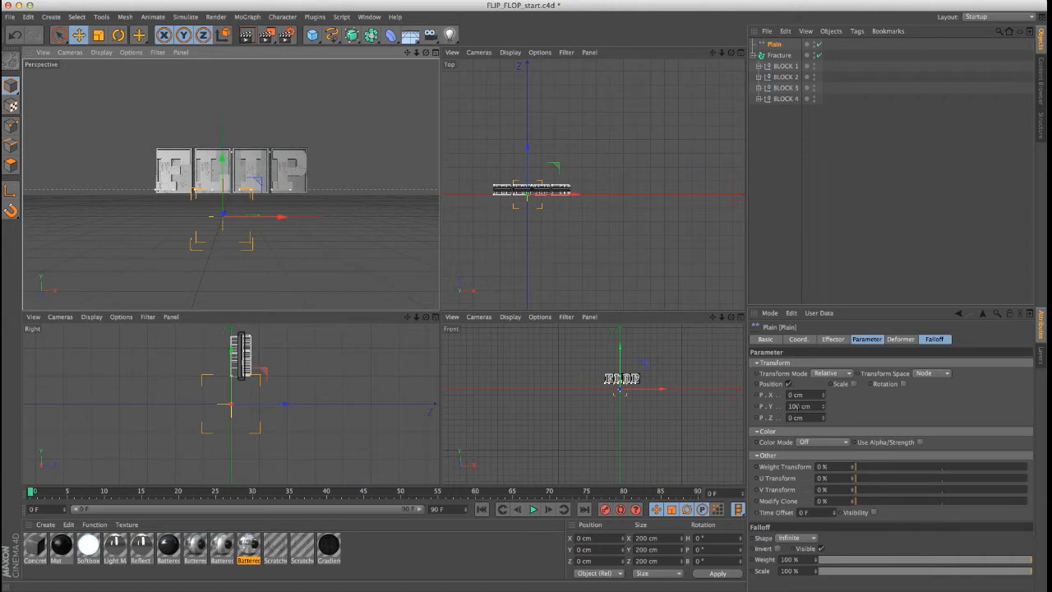
left_click(789, 385)
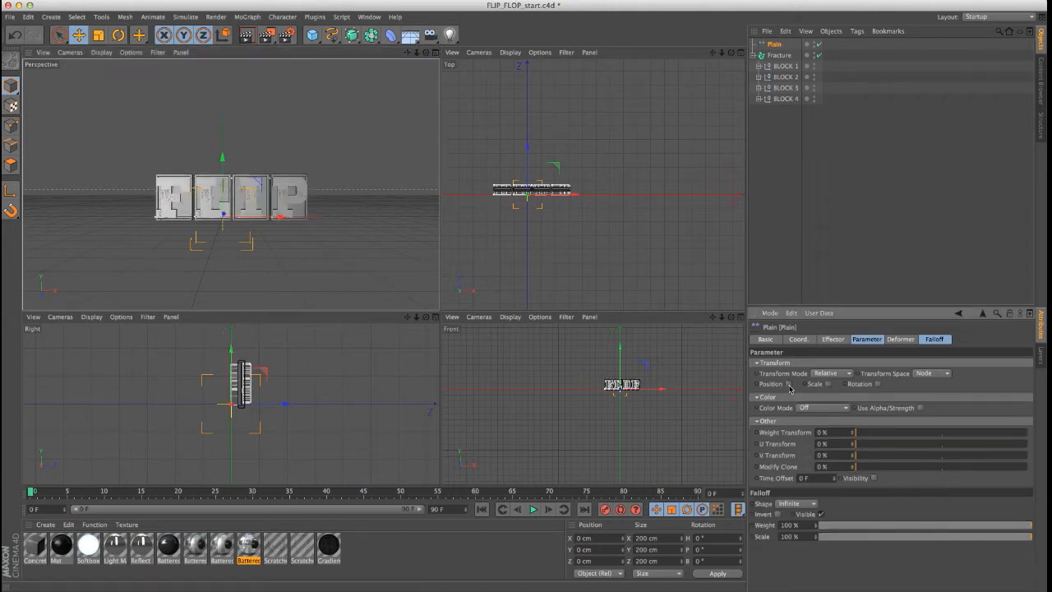
left_click(789, 386)
left_click(789, 386)
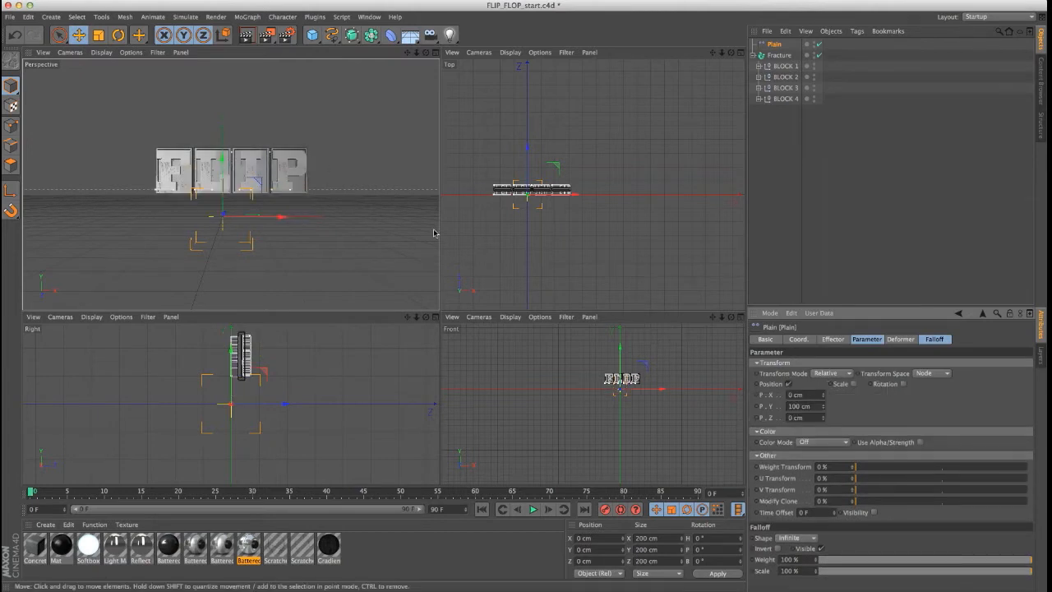
key("super+z")
left_click(801, 417)
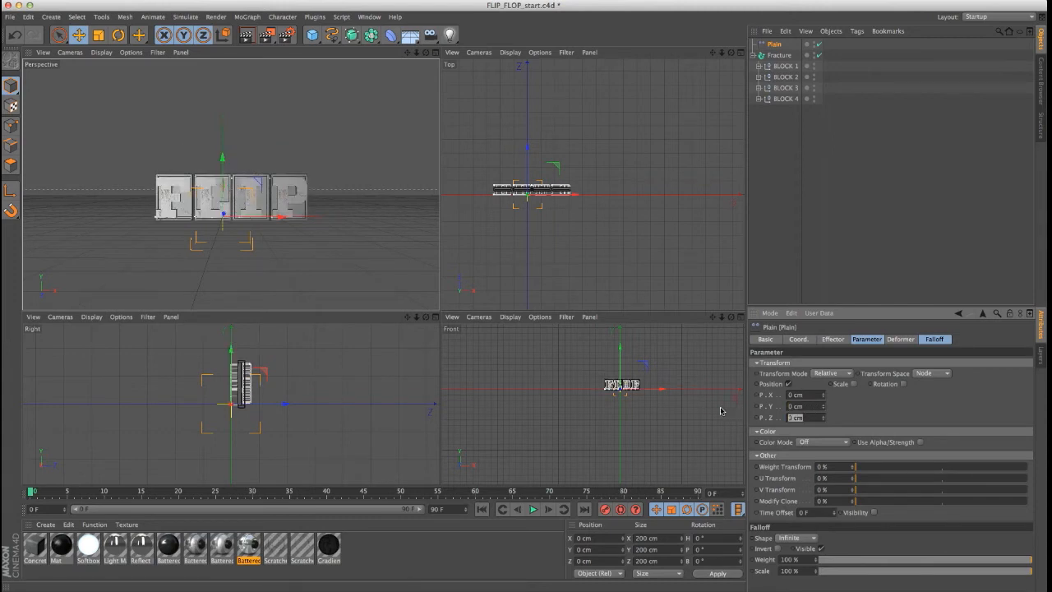
type("-25")
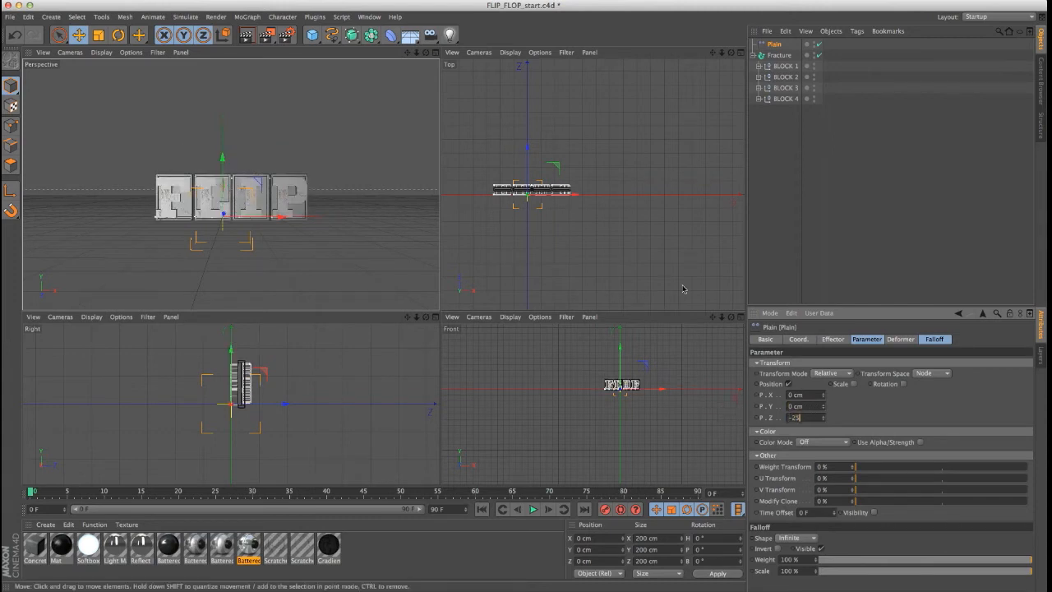
type("0")
key("Return")
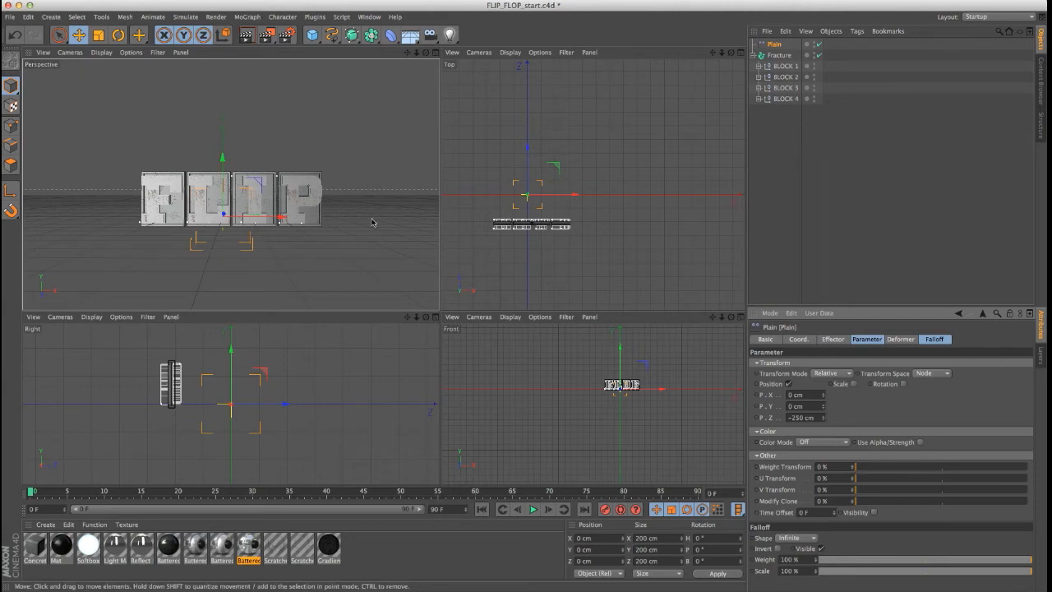
Set the Plain effector's falloff to Linear facing +X and slide it along X over the blocks
left_click(928, 338)
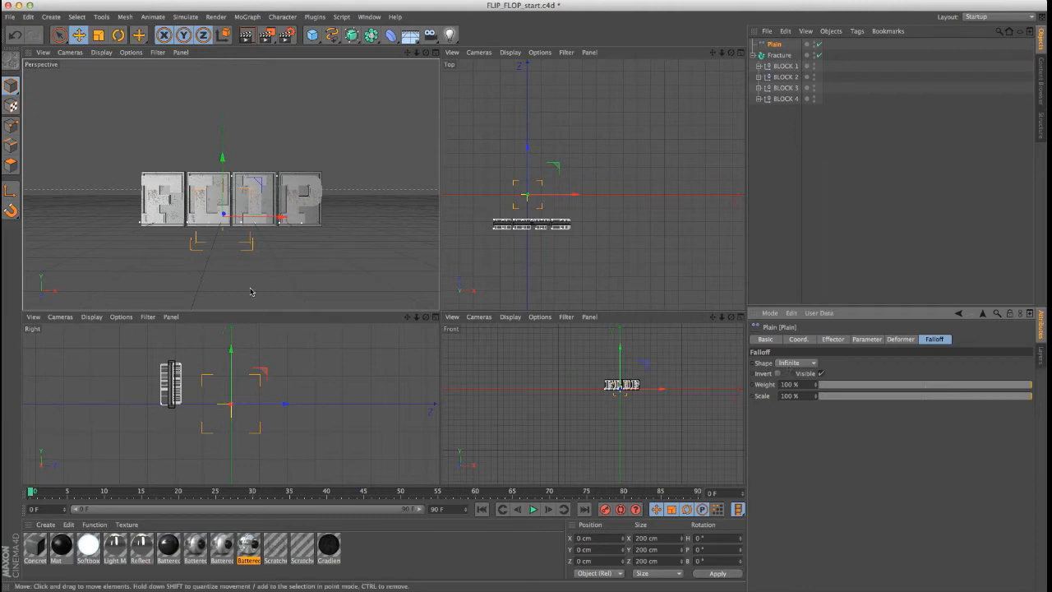
left_click(795, 362)
left_click(791, 434)
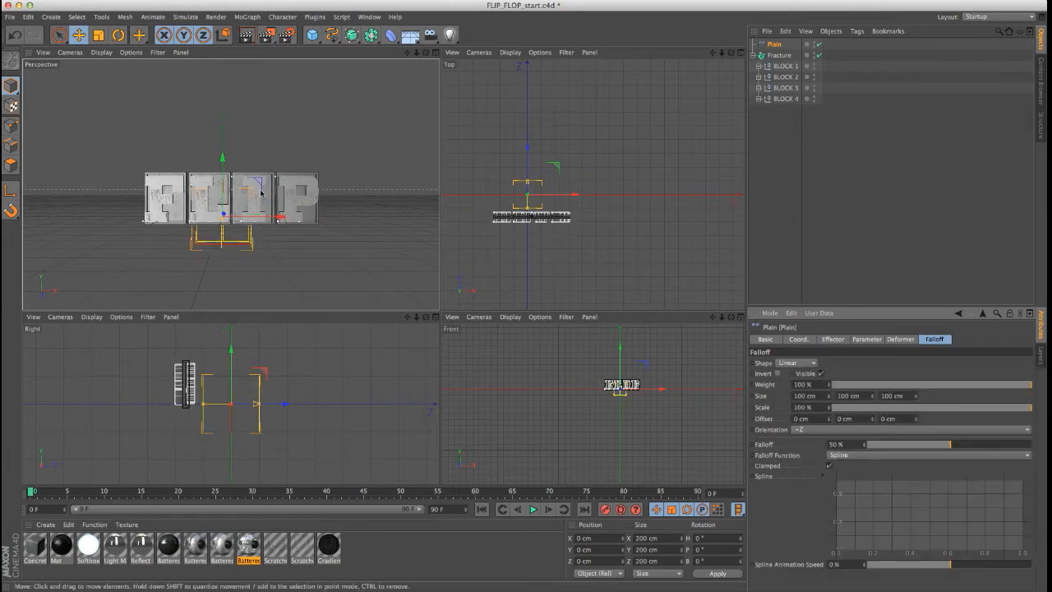
left_click(804, 431)
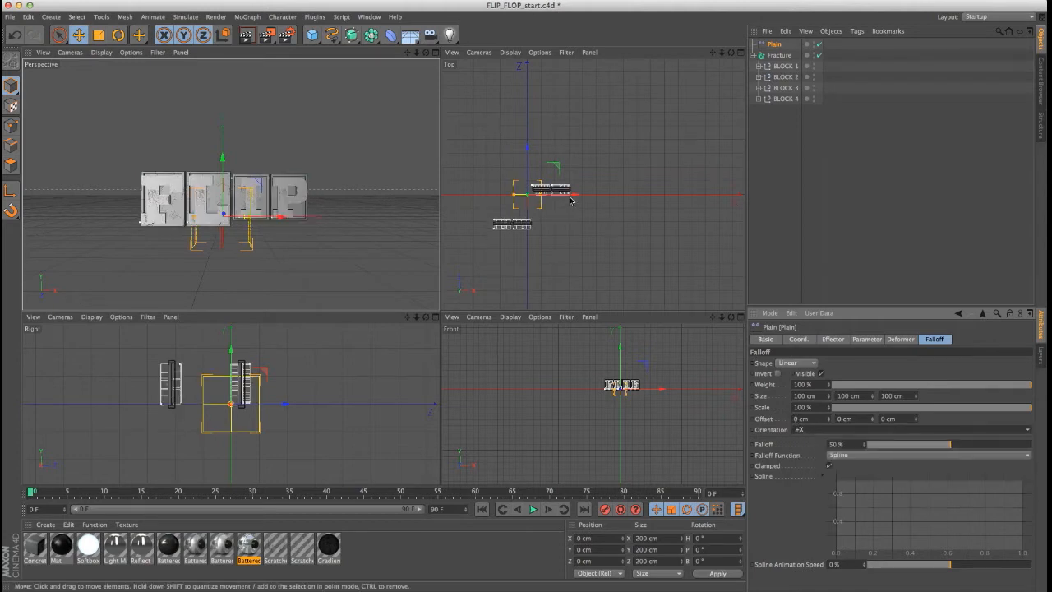
mouse_move(575, 196)
left_mouse_down()
mouse_move(520, 198)
mouse_move(578, 198)
left_mouse_up()
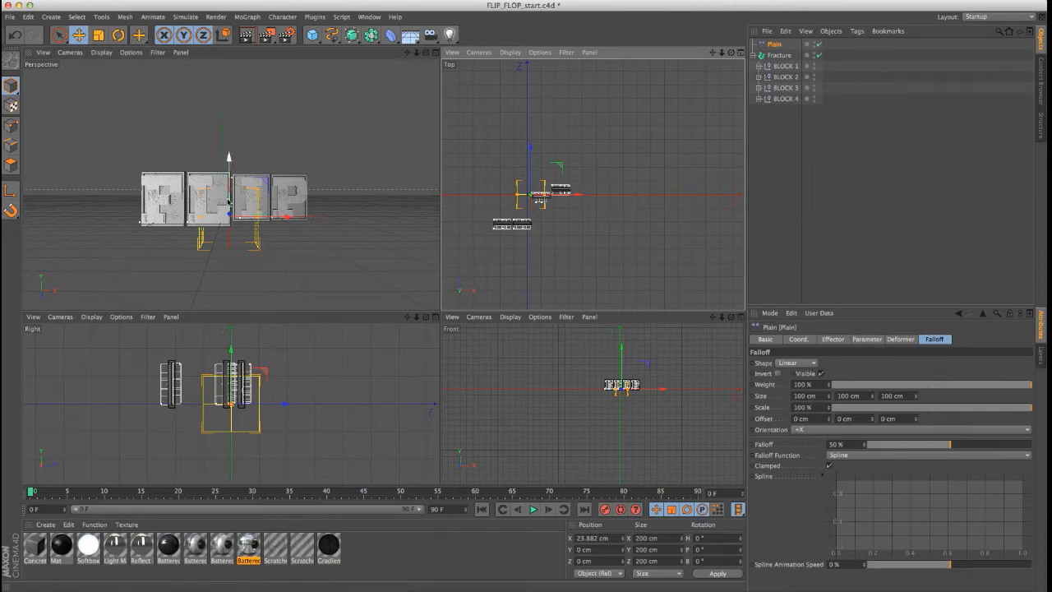
Sweep the Plain effector back and forth along X to test the flip, widening its falloff
left_click_drag(279, 219, 345, 218)
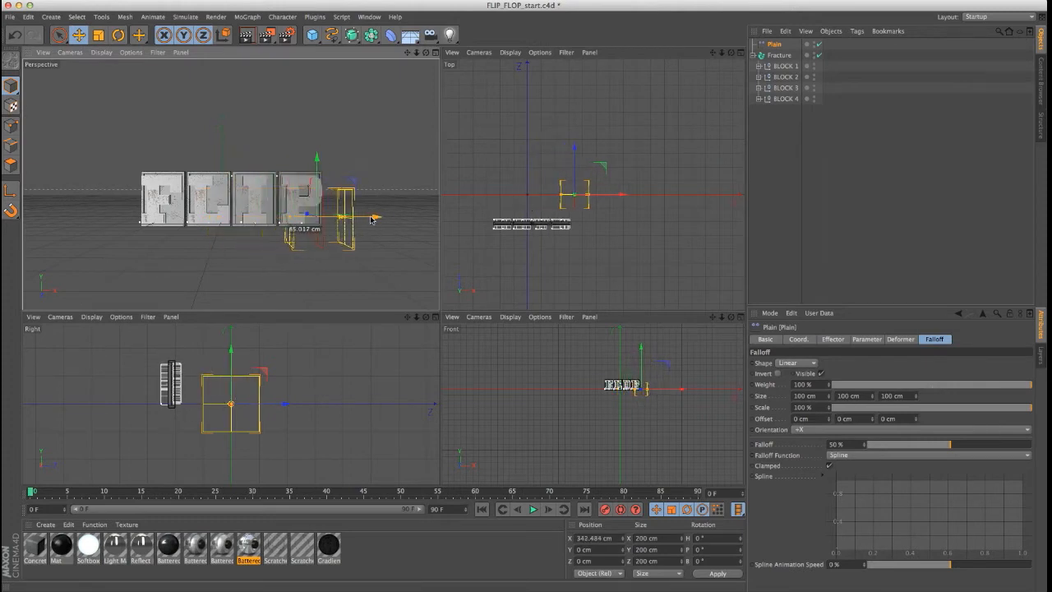
mouse_move(345, 219)
left_mouse_down()
mouse_move(399, 219)
mouse_move(115, 223)
mouse_move(269, 229)
left_mouse_up()
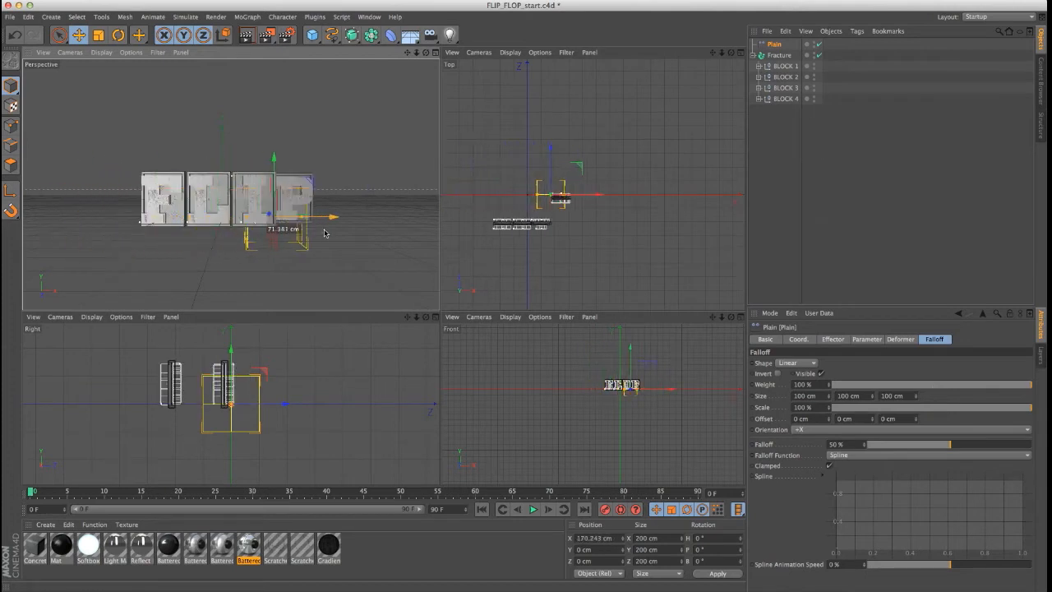
left_click_drag(324, 232, 342, 238)
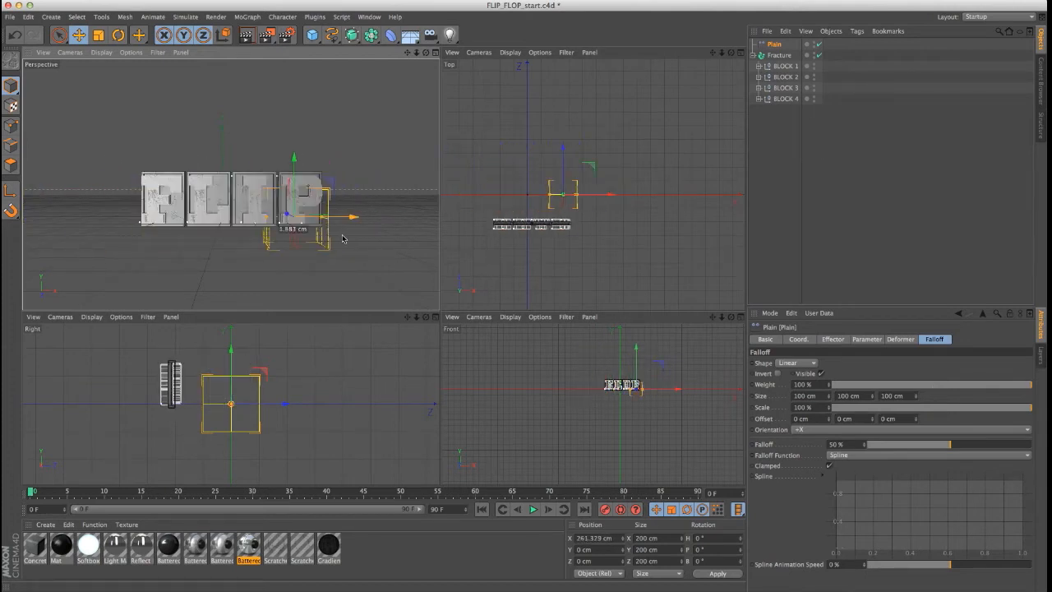
mouse_move(343, 238)
left_mouse_down()
mouse_move(285, 230)
mouse_move(289, 220)
left_mouse_up()
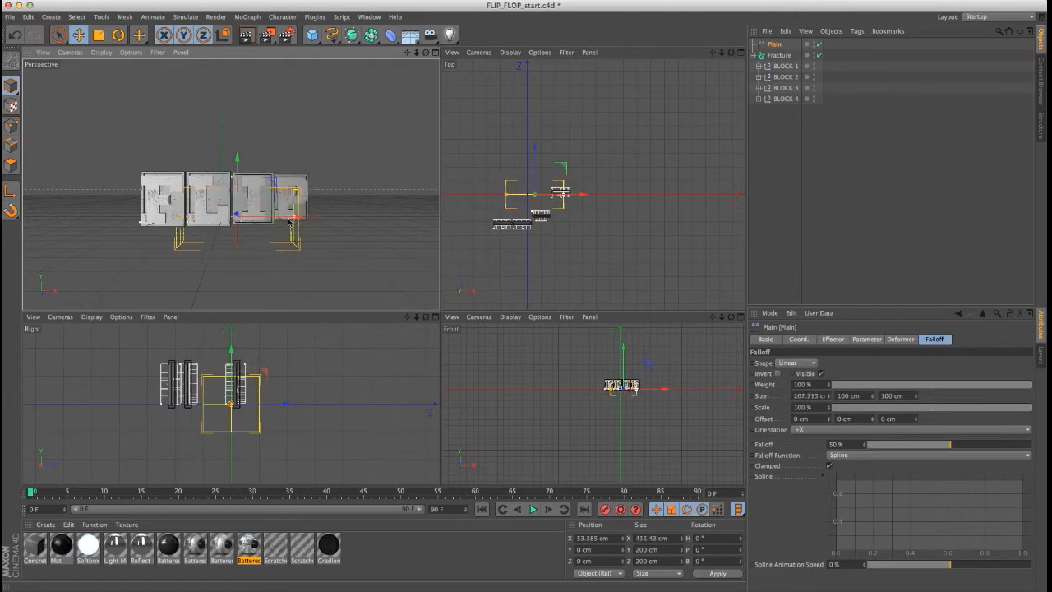
left_click_drag(289, 220, 269, 224)
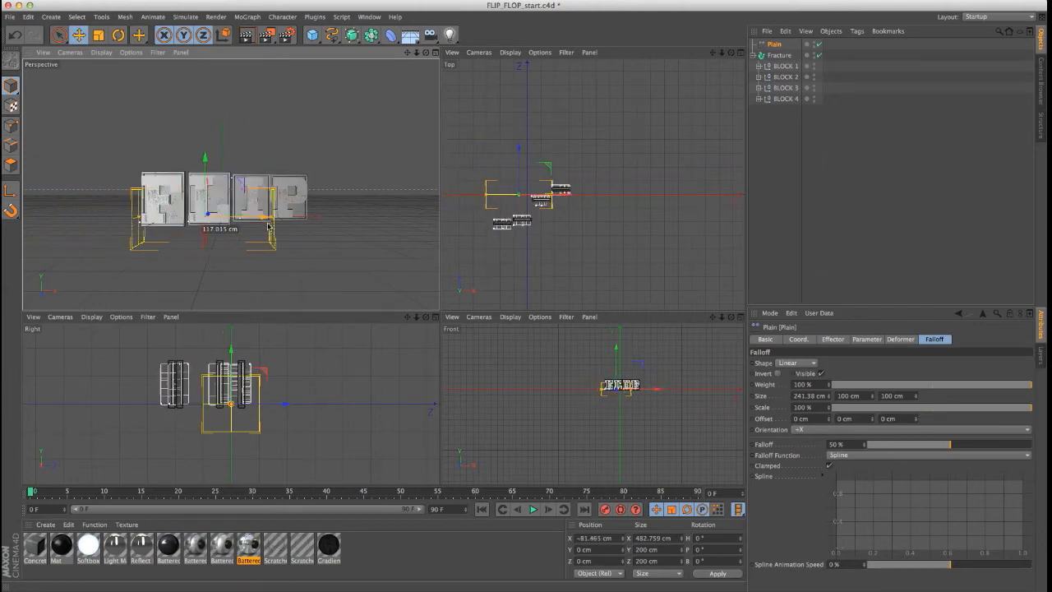
mouse_move(269, 224)
left_mouse_down()
mouse_move(356, 234)
mouse_move(311, 217)
mouse_move(265, 217)
mouse_move(355, 232)
left_mouse_up()
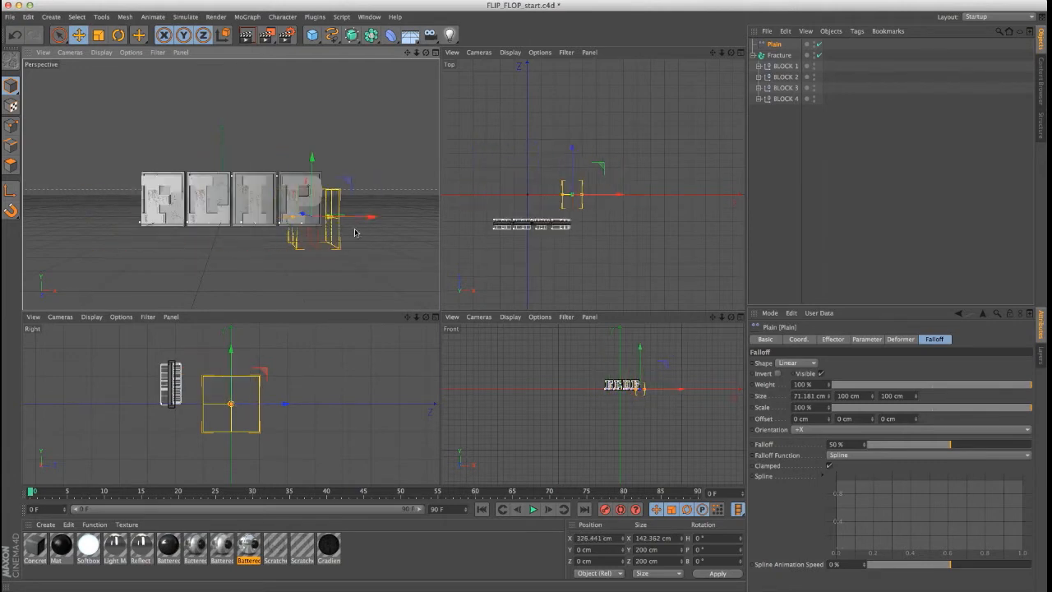
mouse_move(344, 218)
left_mouse_down()
mouse_move(372, 223)
mouse_move(294, 223)
mouse_move(333, 220)
left_mouse_up()
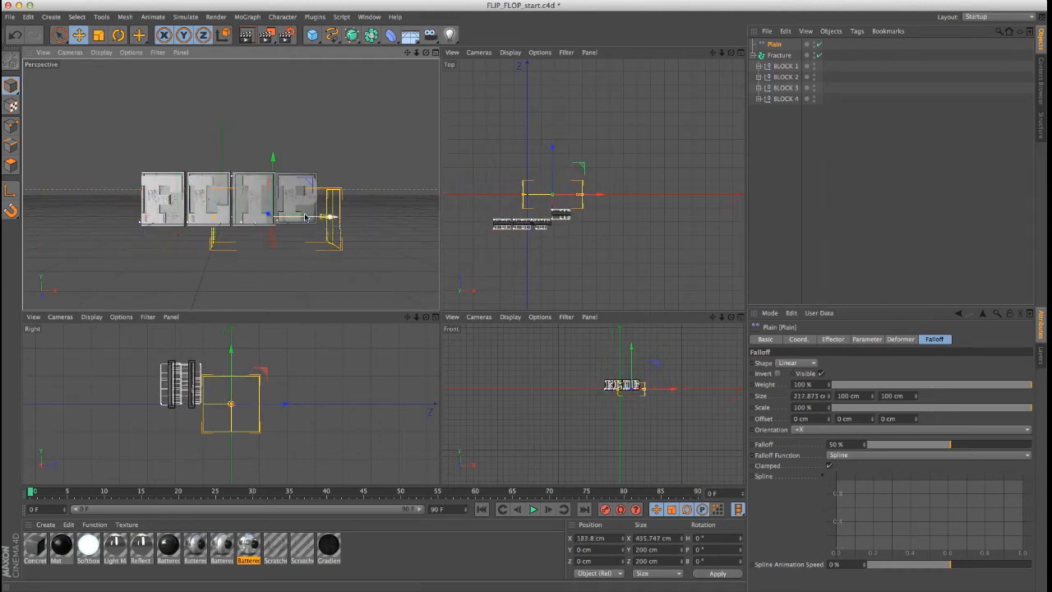
Undo a stray move and park the effector at about 765 cm X, right of the blocks
left_click_drag(336, 220, 368, 227)
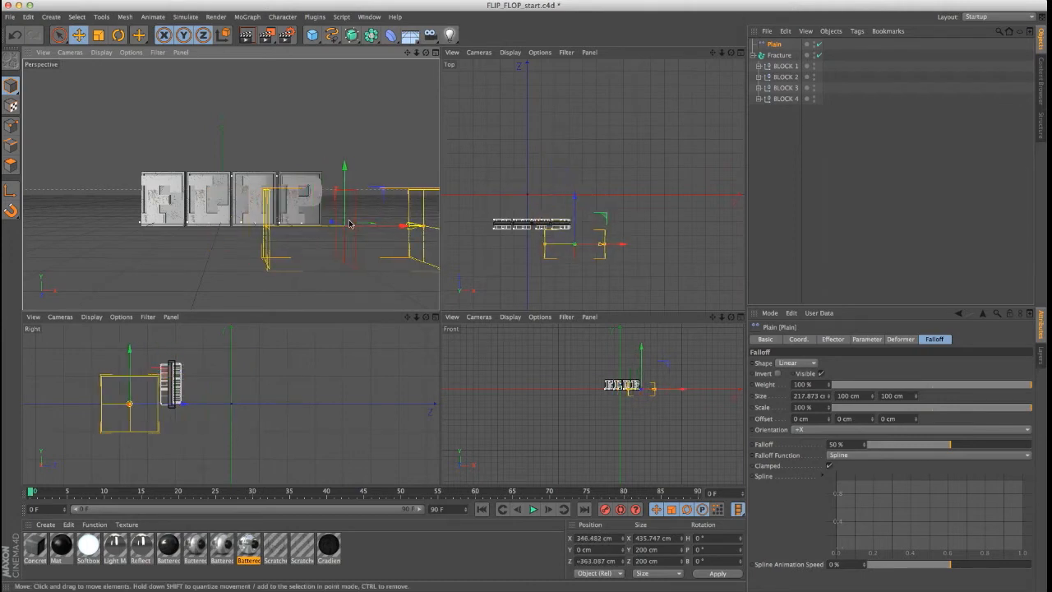
key("ctrl+z")
left_click_drag(327, 217, 386, 228)
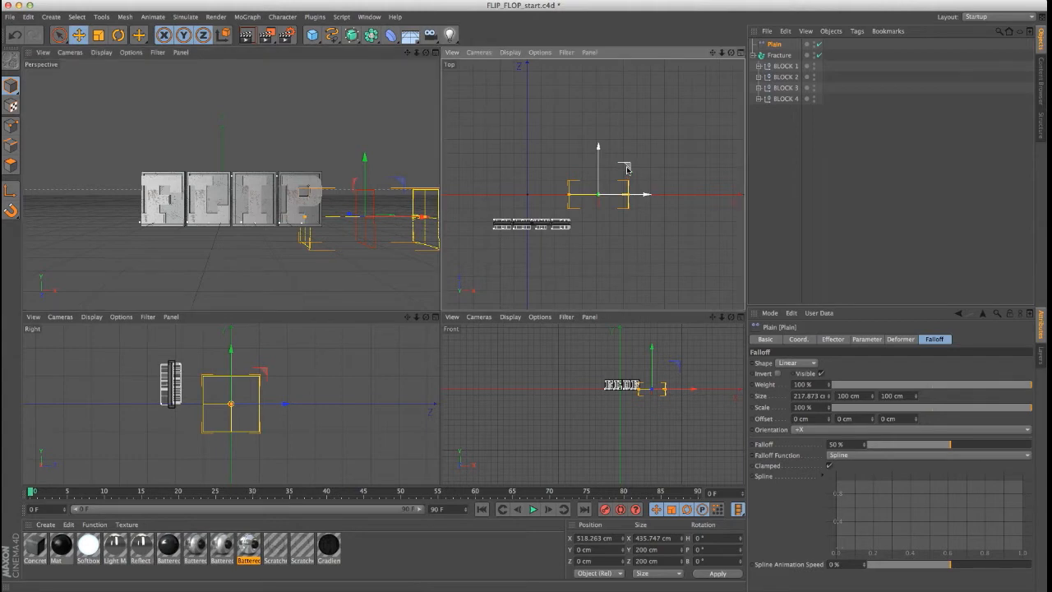
mouse_move(598, 194)
left_mouse_down()
mouse_move(649, 168)
mouse_move(676, 197)
left_mouse_up()
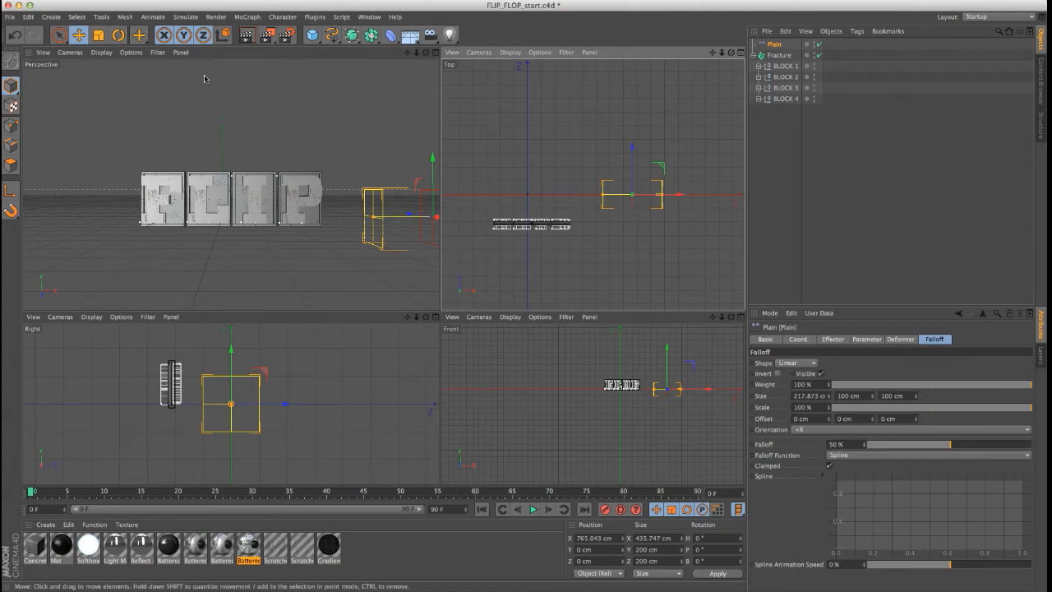
left_click(215, 17)
Create a second Plain effector with Position off and Rotation on
left_click(246, 17)
mouse_move(256, 33)
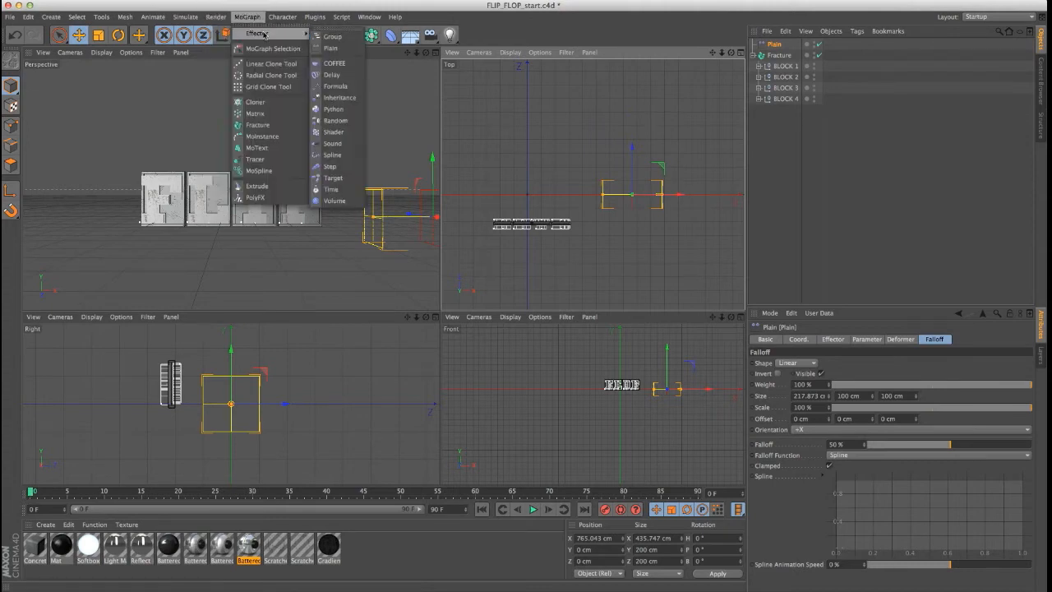
left_click(337, 51)
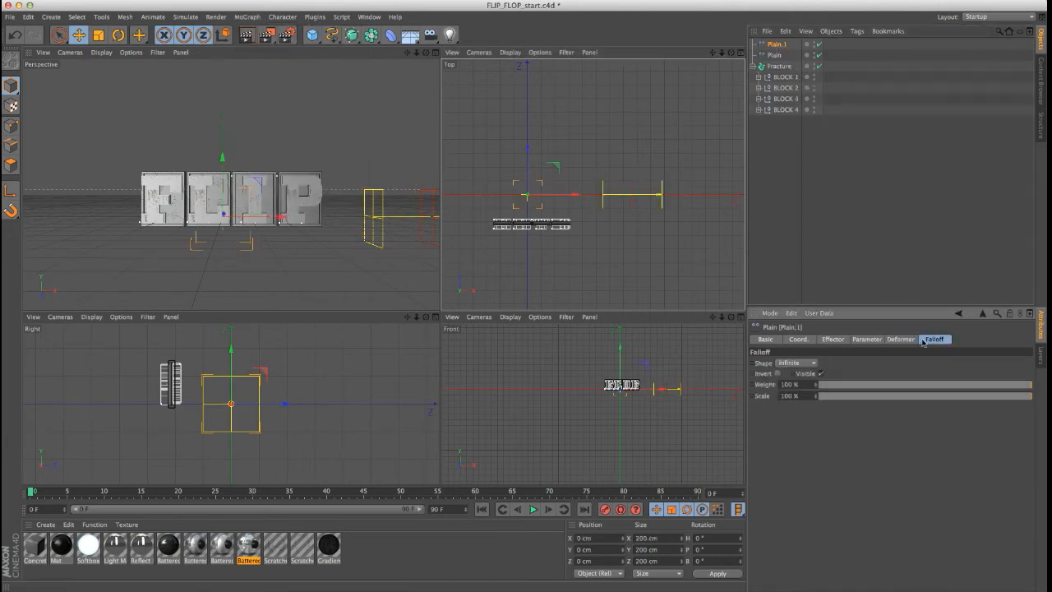
left_click(832, 339)
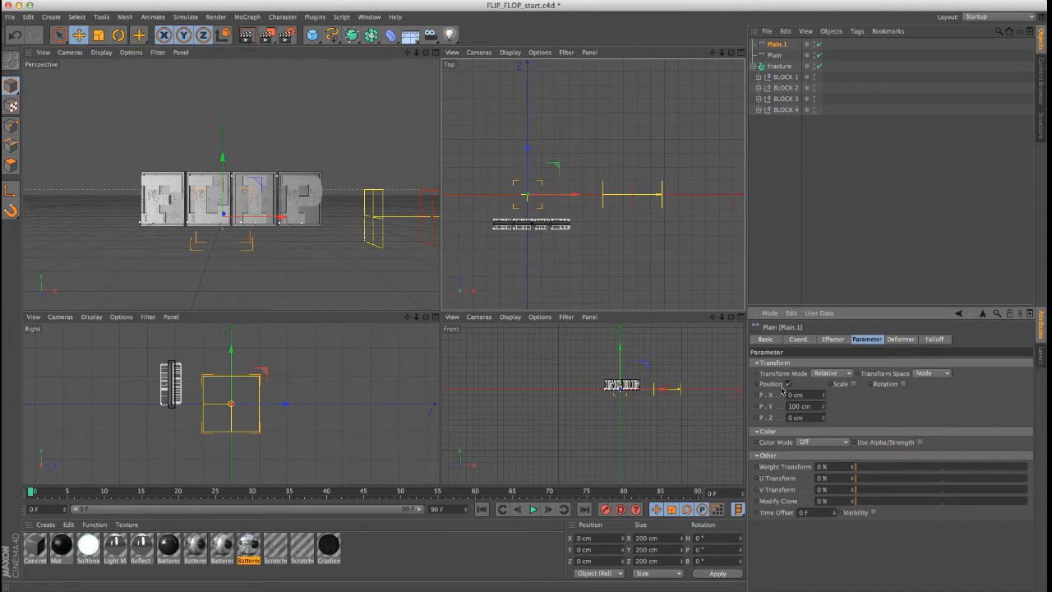
left_click(787, 384)
left_click(879, 384)
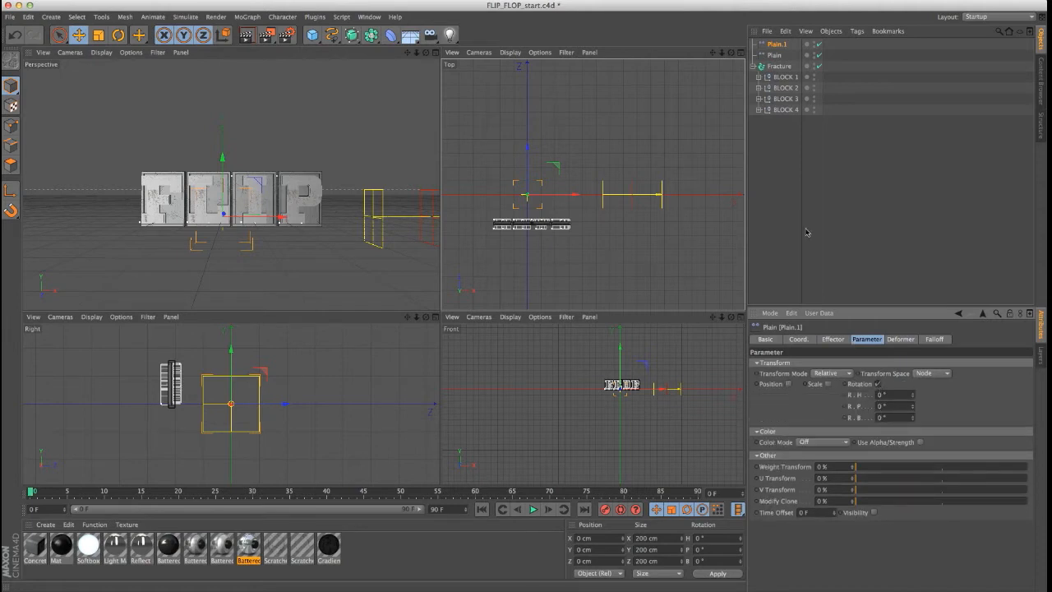
Assign Plain.1 to the Fracture object's Effectors list
left_click(762, 66)
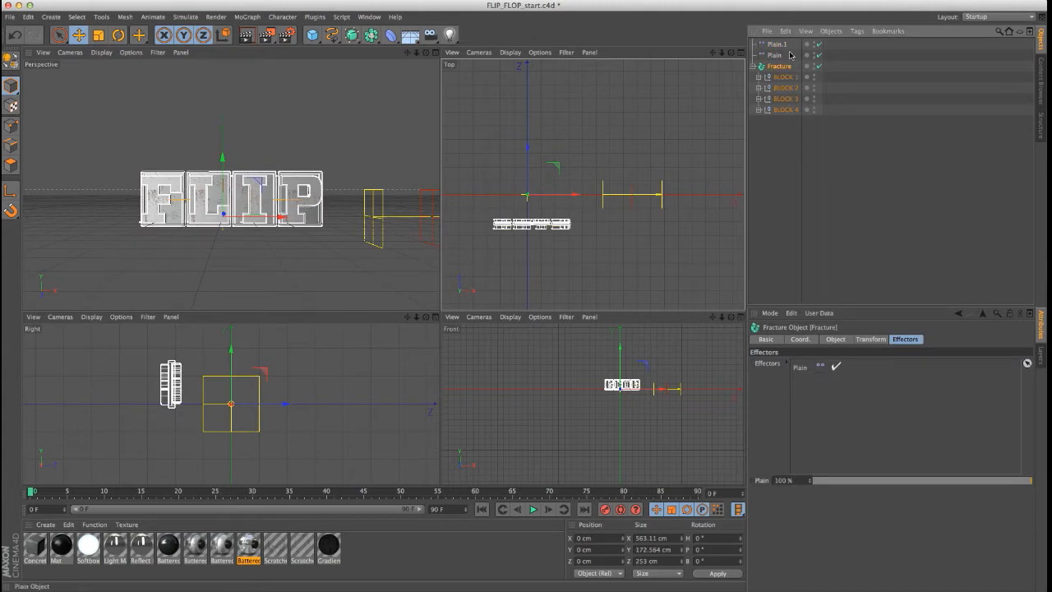
left_click_drag(776, 44, 806, 244)
left_click_drag(806, 375, 806, 370)
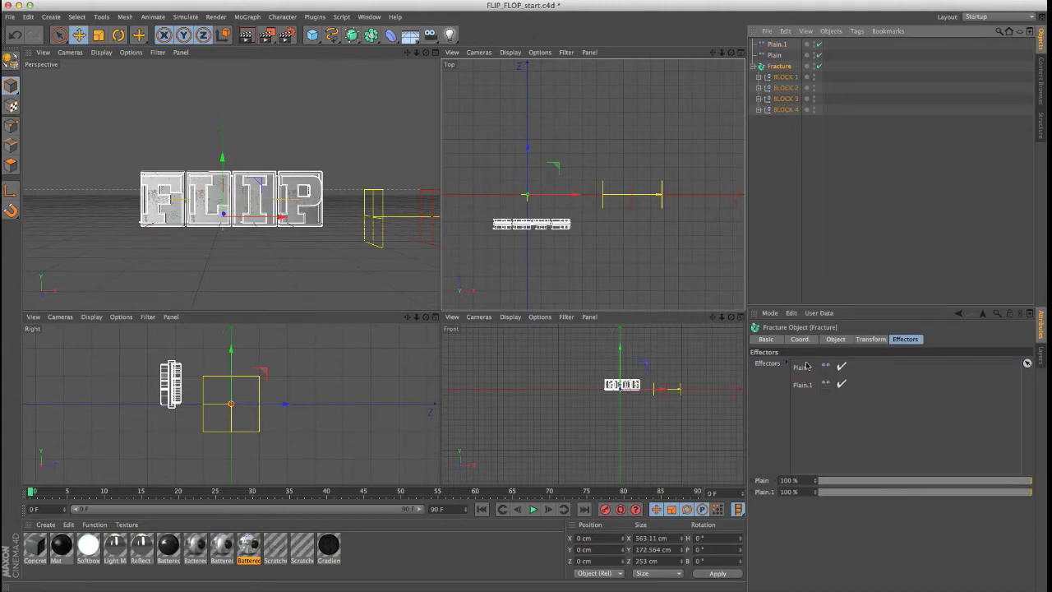
double_click(776, 55)
type("Forward")
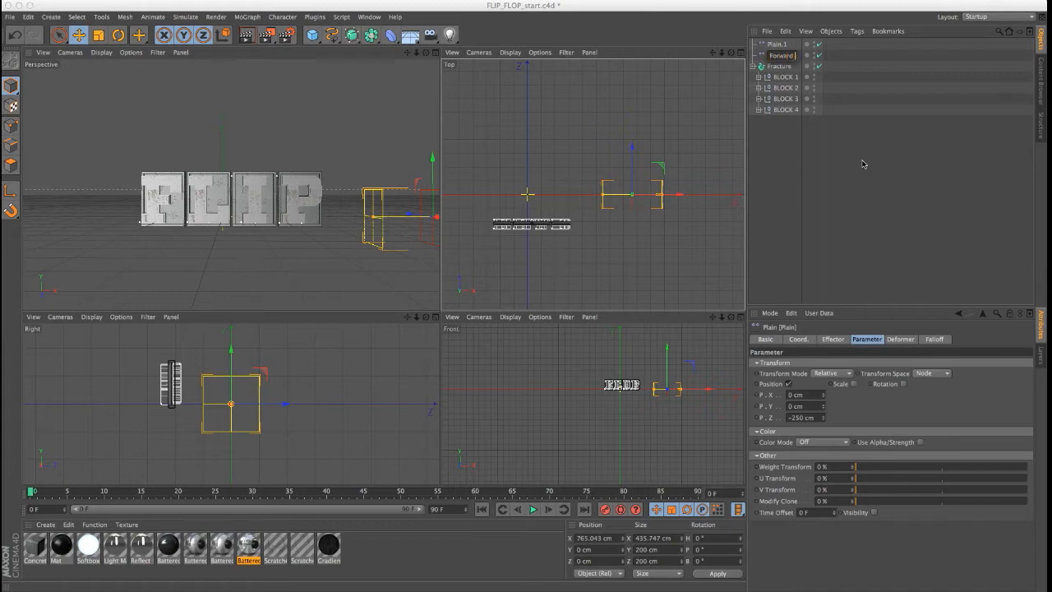
type("Plain")
Rename the two effectors Forward Plain and Rotation Plain and check them on Fracture
key("Return")
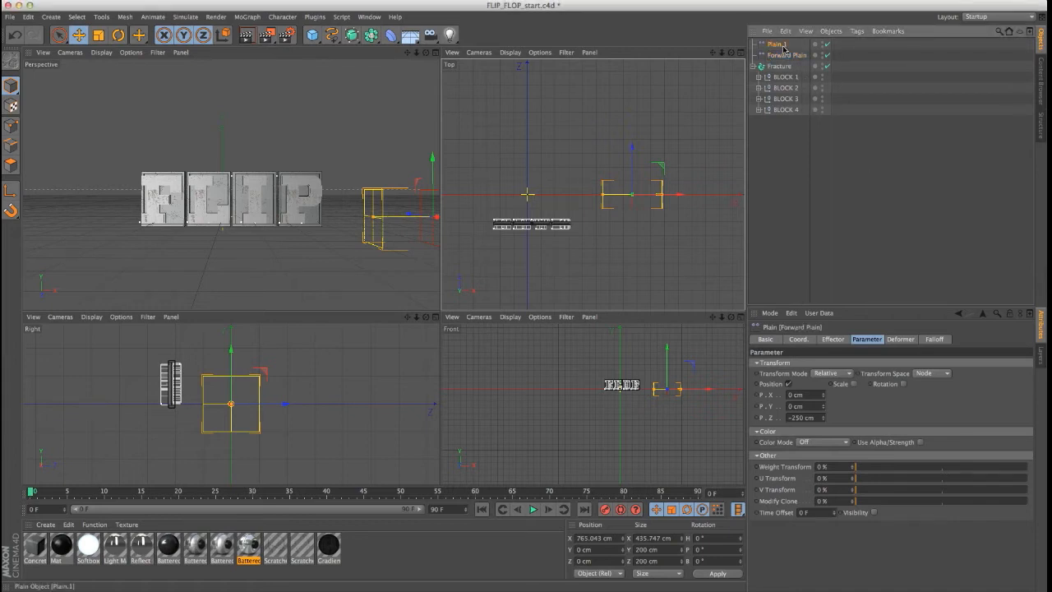
double_click(777, 44)
type("Rotation Pl")
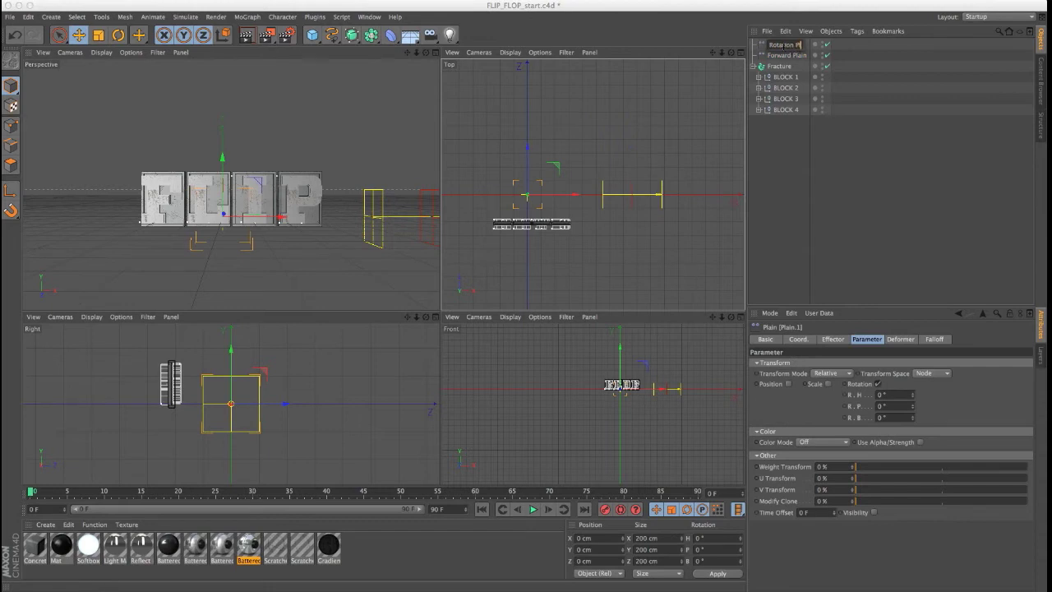
type("ain")
key("Return")
left_click(779, 66)
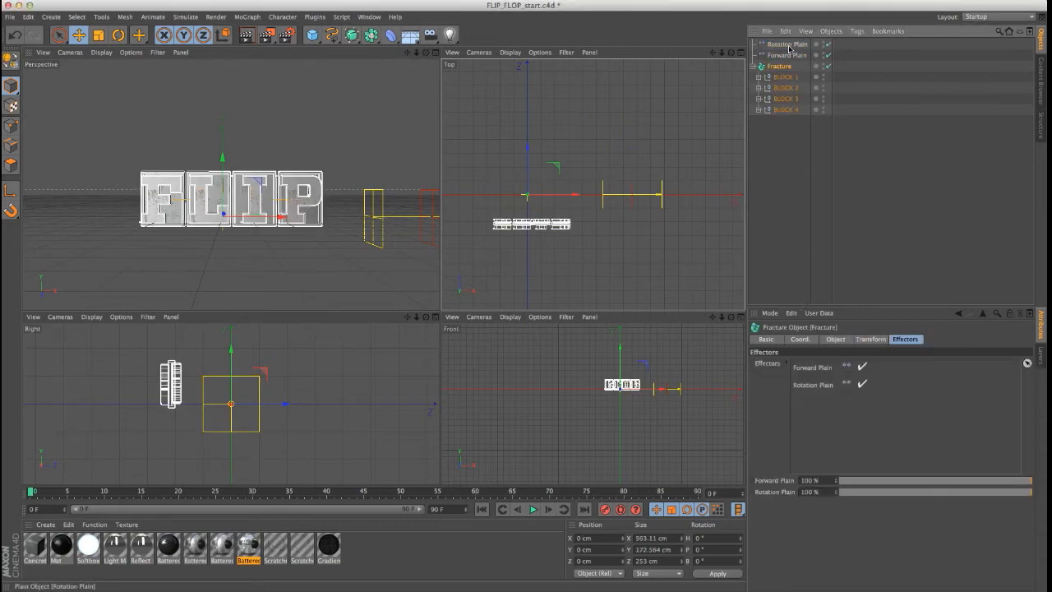
left_click(787, 45)
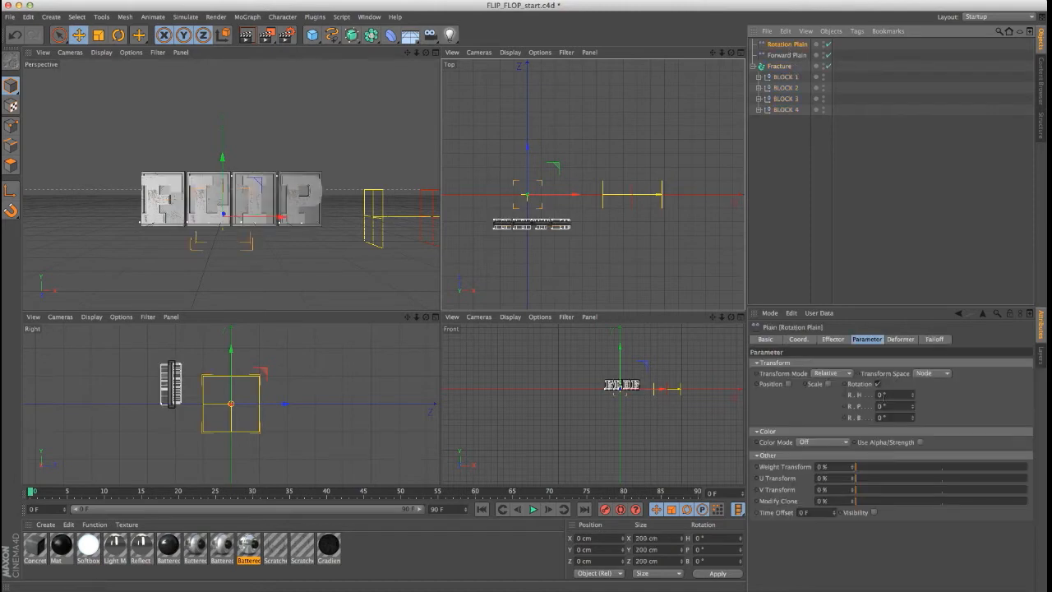
Set Rotation Plain's R.P to 180° so the blocks read FLOP
left_click_drag(911, 407, 911, 386)
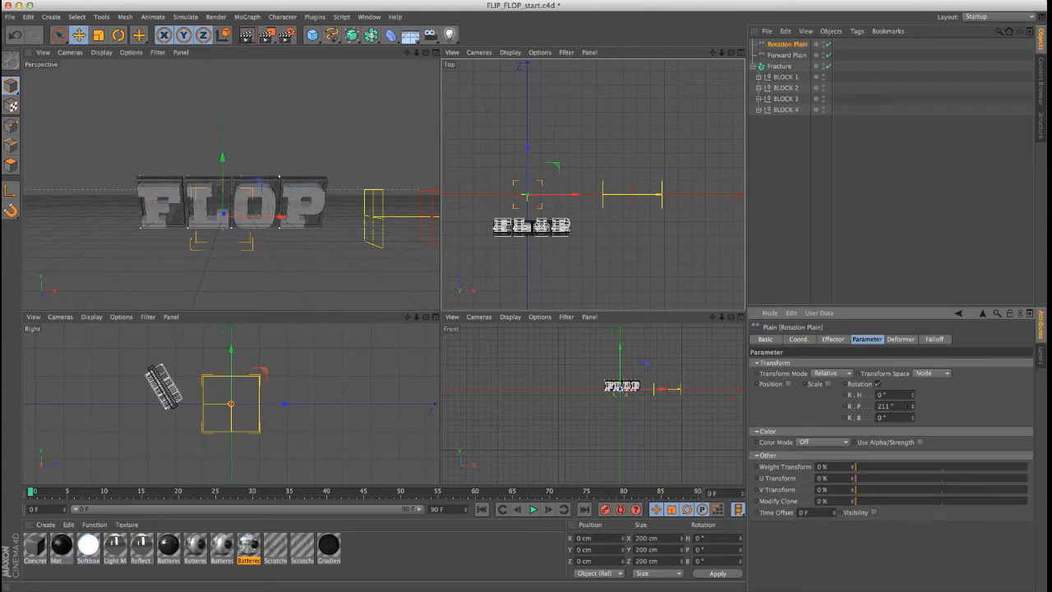
type("80")
key("Return")
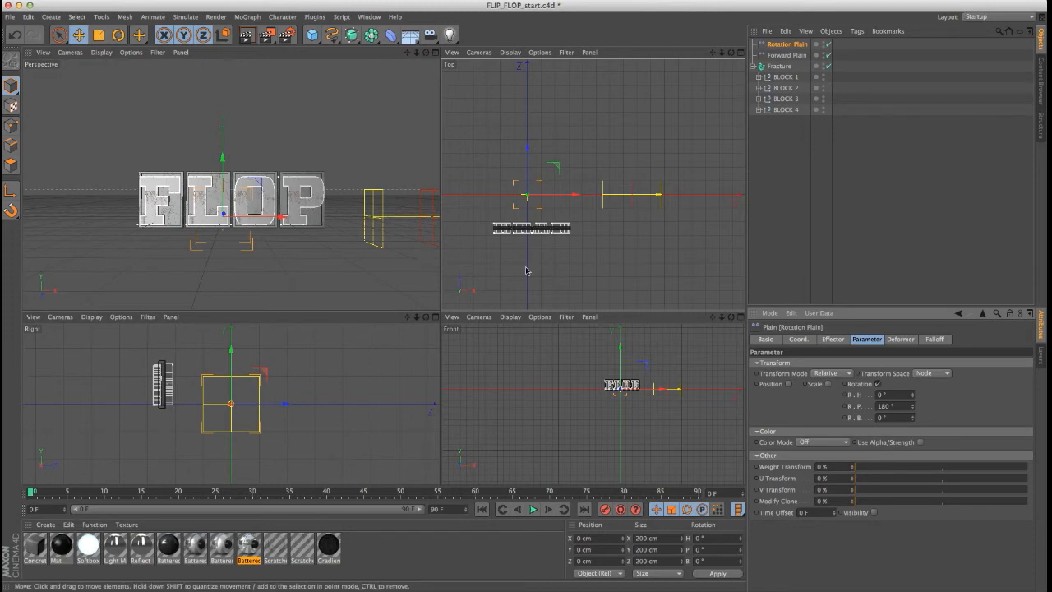
Give Rotation Plain a wider Linear +X falloff and move it with Forward Plain right of the blocks
left_click(933, 338)
left_click(789, 362)
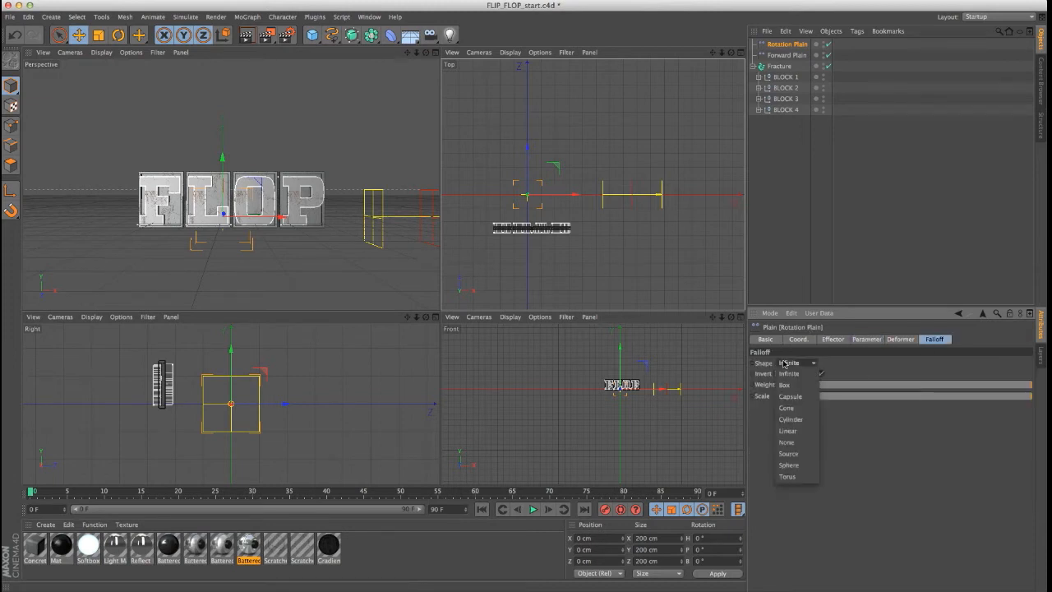
left_click(787, 430)
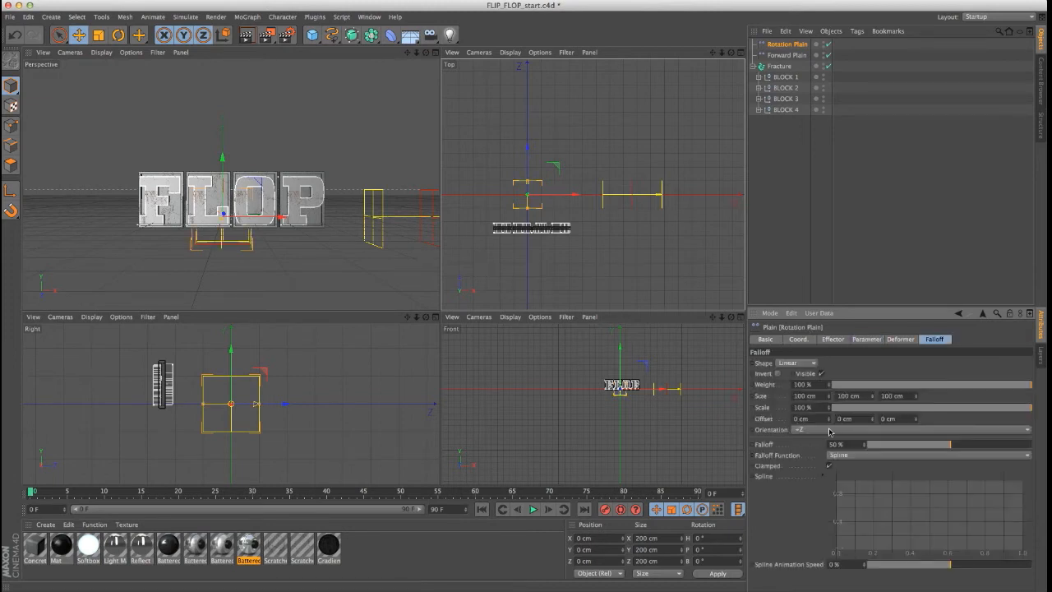
left_click(829, 431)
left_click(823, 442)
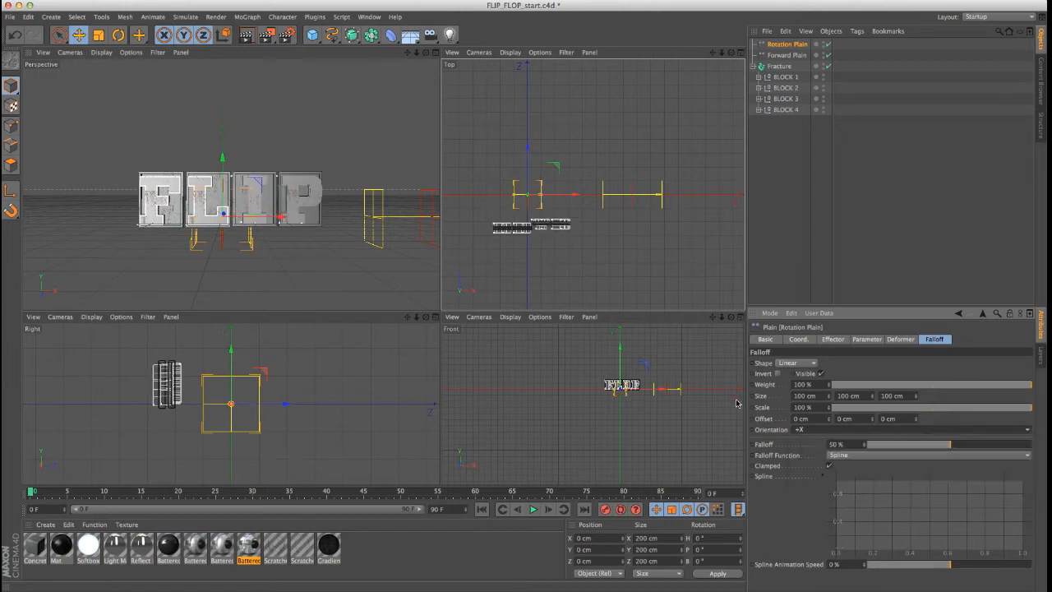
mouse_move(245, 217)
left_mouse_down()
mouse_move(284, 220)
mouse_move(94, 197)
mouse_move(400, 221)
mouse_move(303, 220)
mouse_move(367, 217)
left_mouse_up()
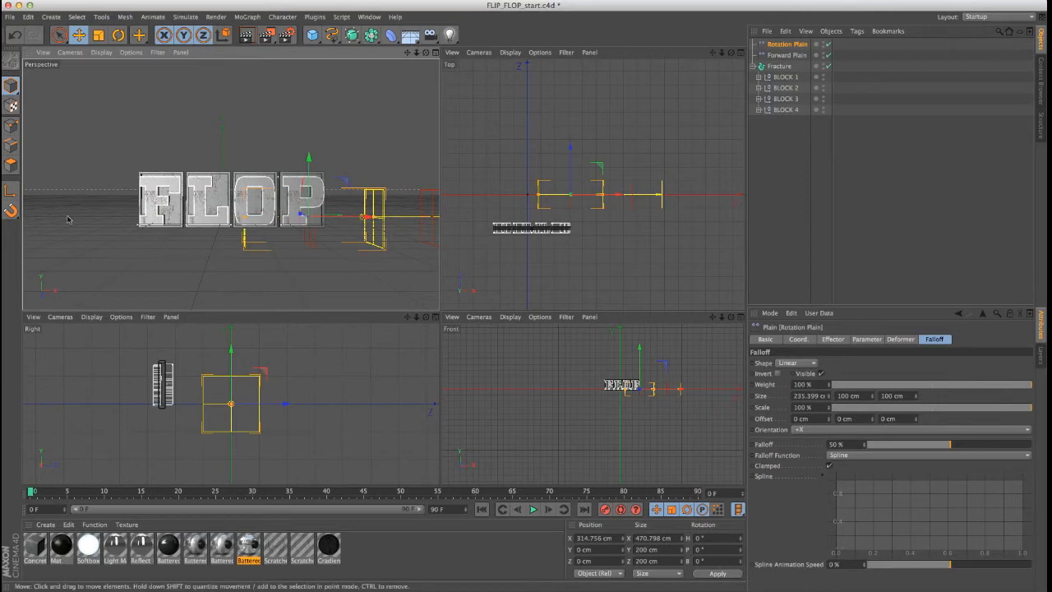
left_click(790, 57, "ctrl")
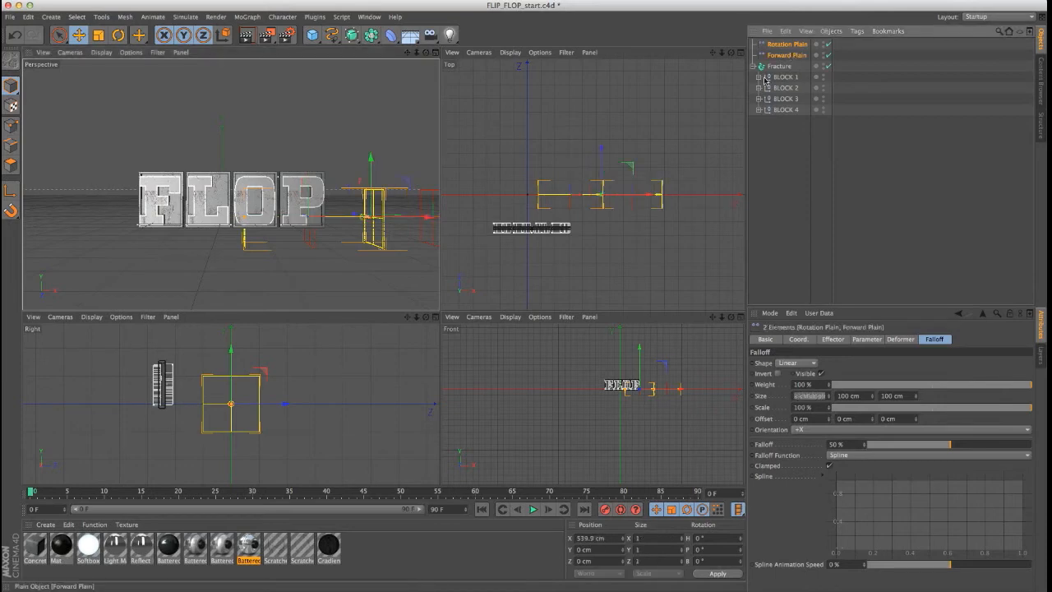
mouse_move(612, 172)
left_mouse_down()
mouse_move(702, 169)
mouse_move(711, 198)
mouse_move(721, 197)
left_mouse_up()
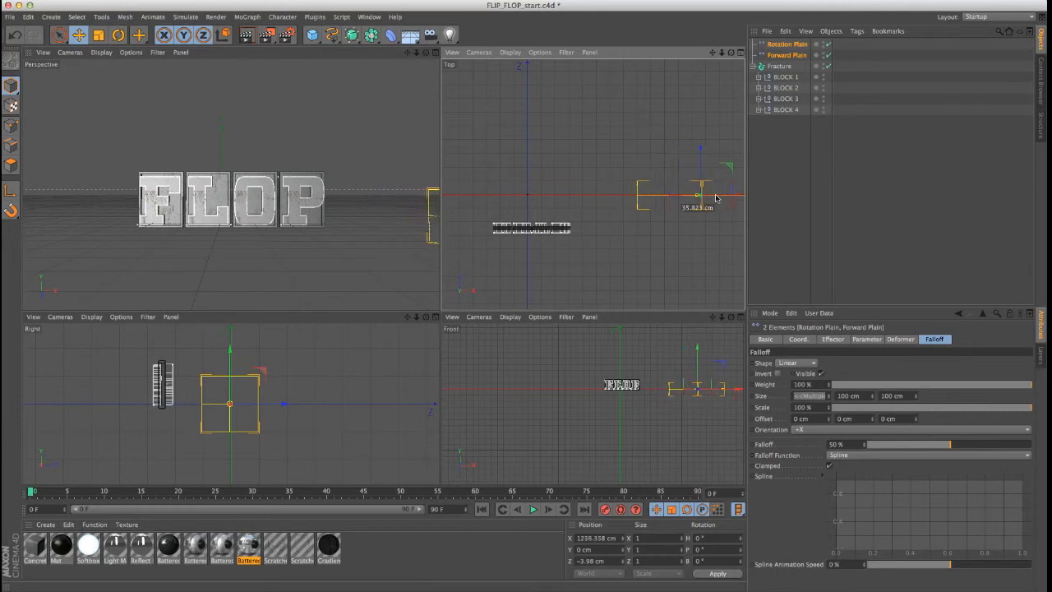
Add a third Plain effector named Backward Plain and reselect Fracture
left_click(792, 196)
left_click(215, 17)
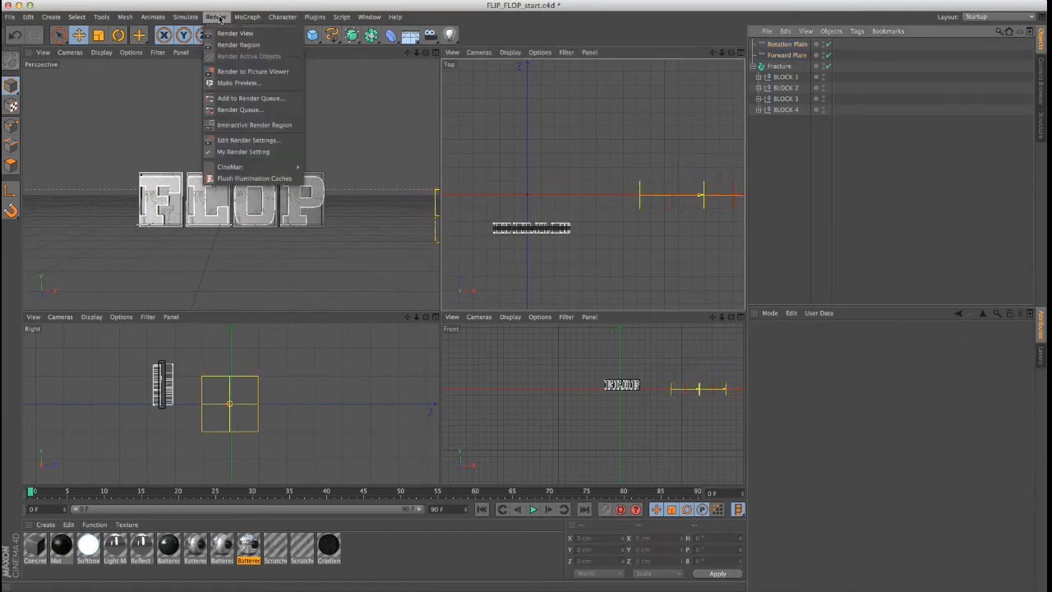
left_click(339, 51)
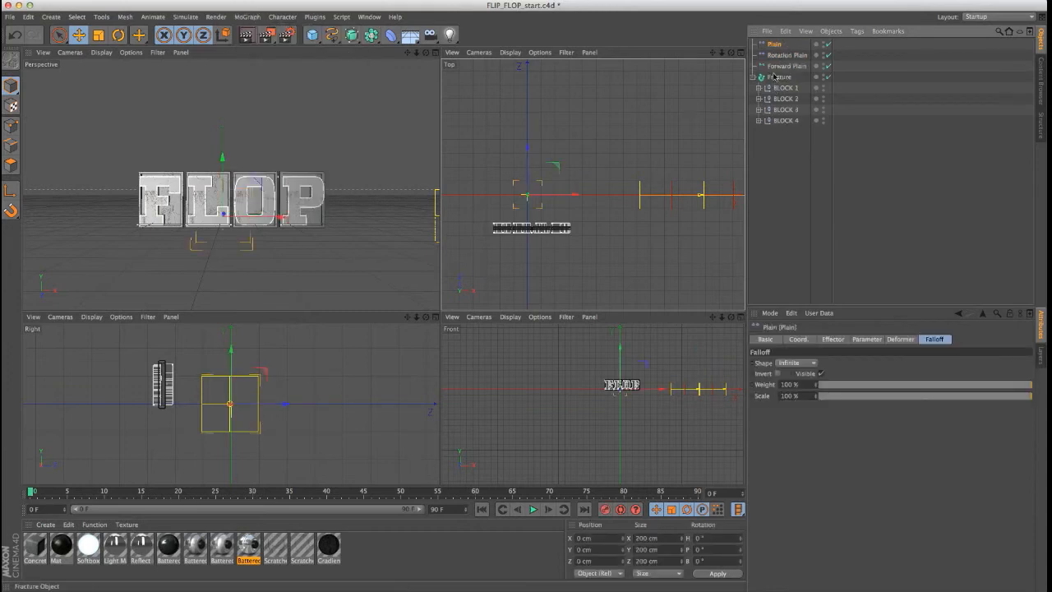
double_click(775, 44)
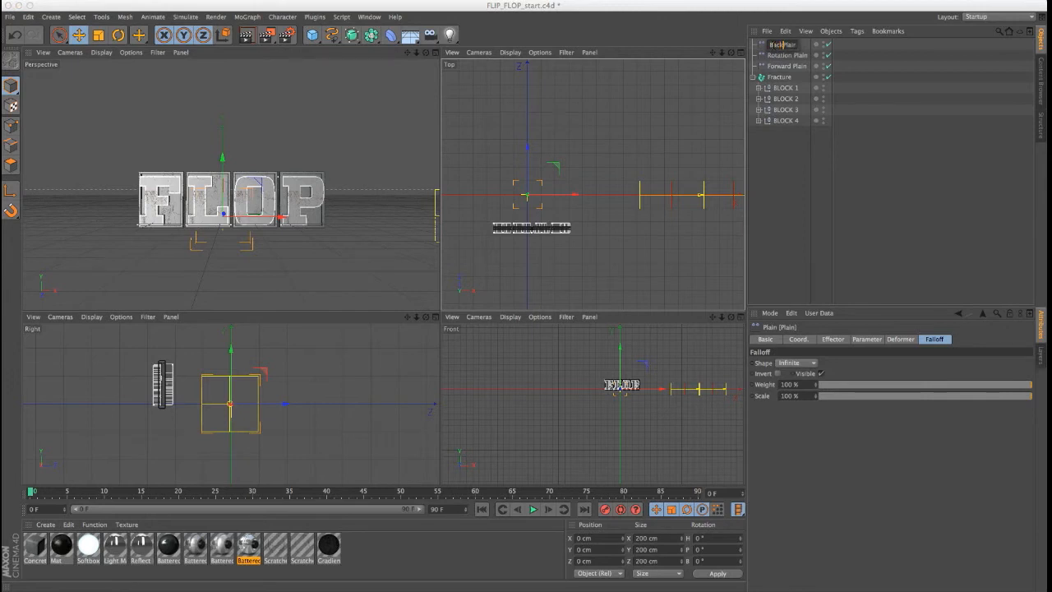
type("ward")
key("Return")
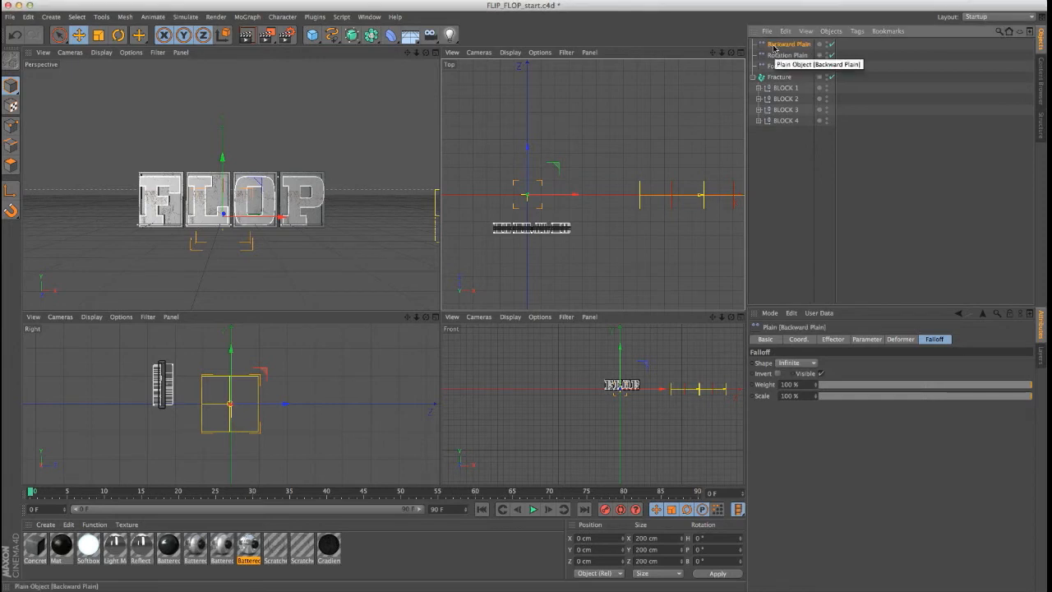
left_click(780, 76)
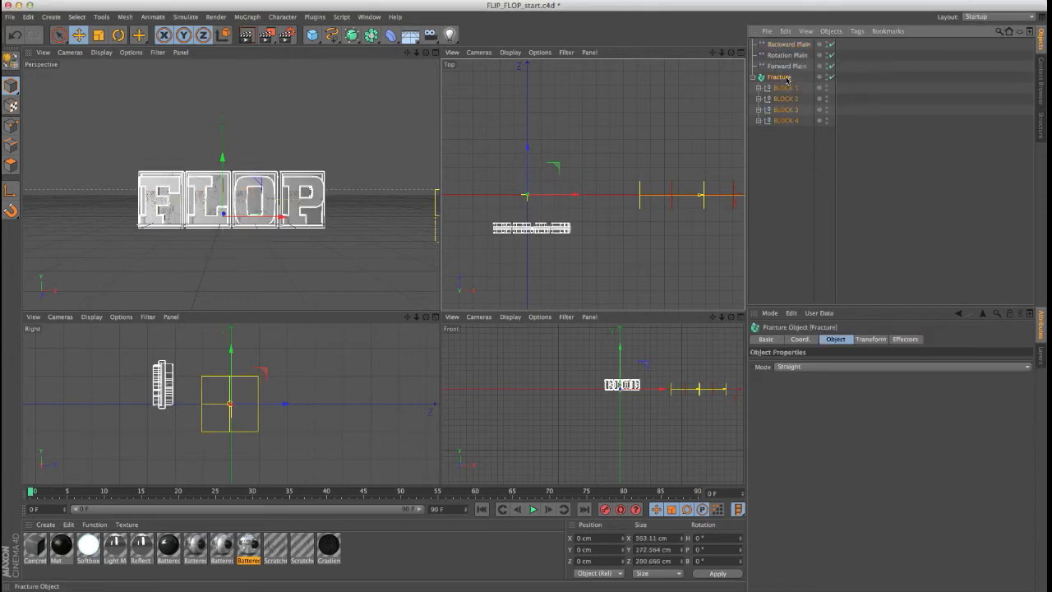
Add Backward Plain to the Fracture's effector list and select it for editing
left_click(904, 339)
mouse_move(785, 44)
left_mouse_down()
mouse_move(799, 398)
mouse_move(809, 399)
left_mouse_up()
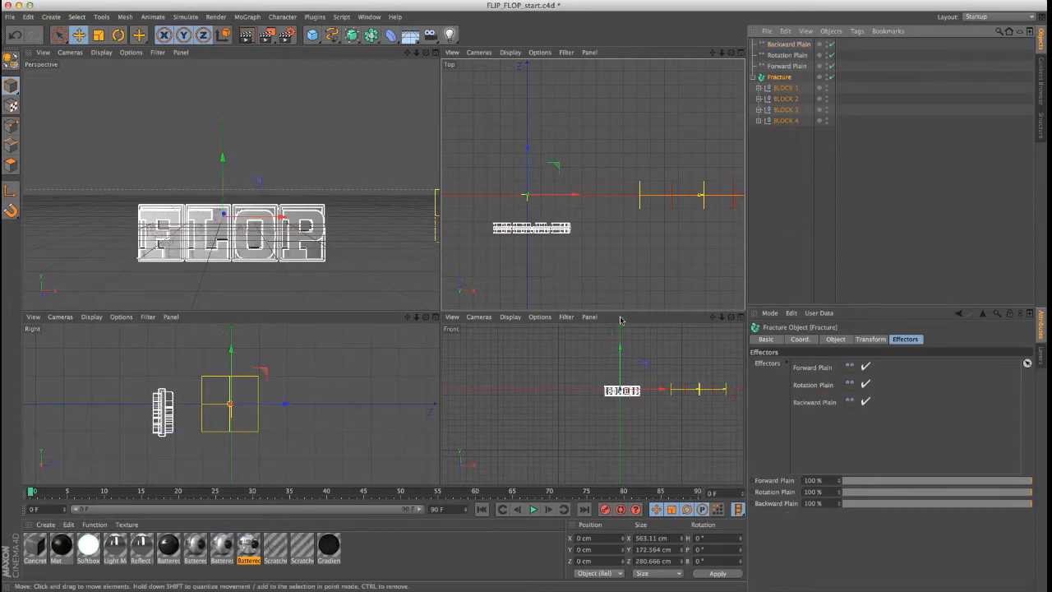
left_click(786, 45)
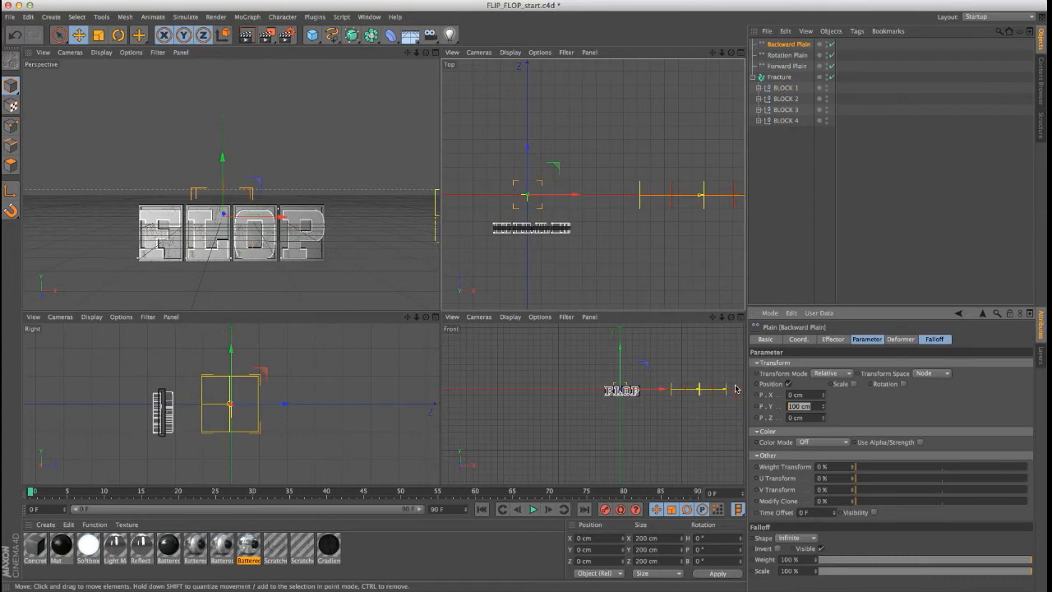
type("0")
Set Backward Plain's position offset to P.Y 0 cm and P.Z -250 cm
key("Return")
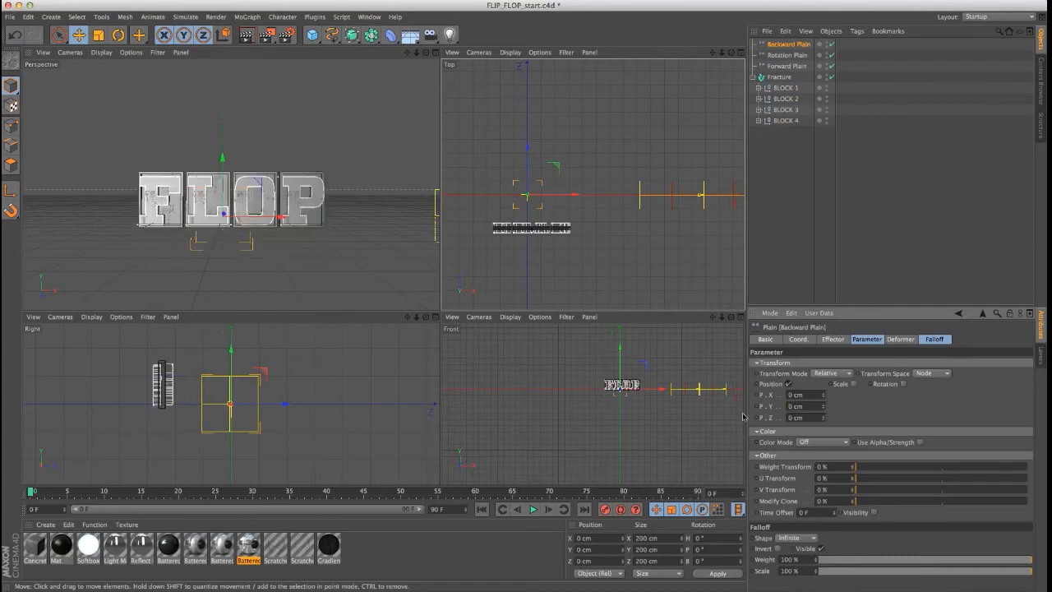
key("Tab")
type("50")
key("Return")
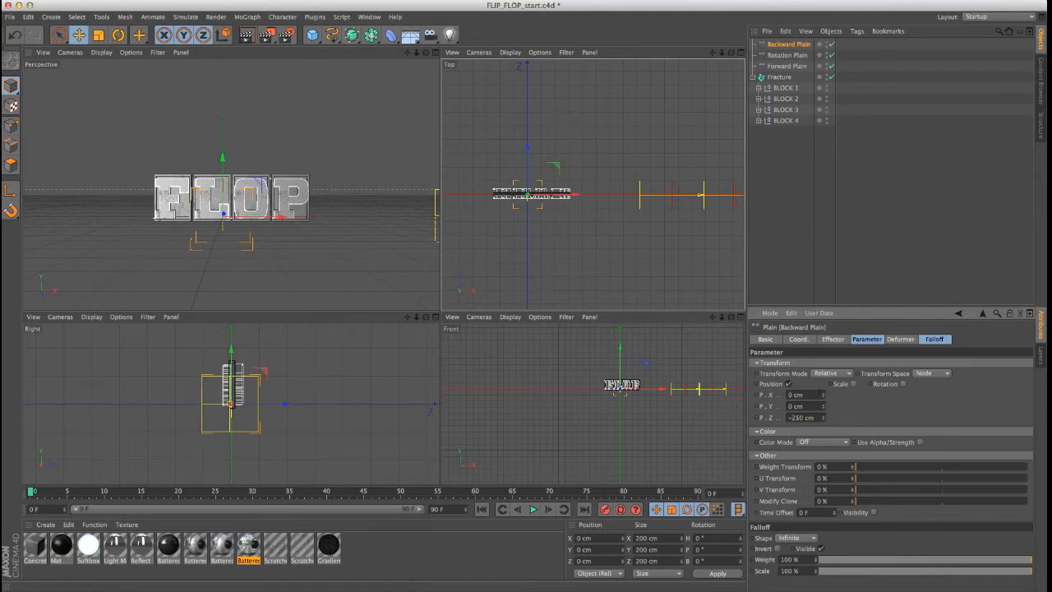
Give Backward Plain a Linear falloff oriented along +X, after checking Forward Plain for reference
left_click(787, 66)
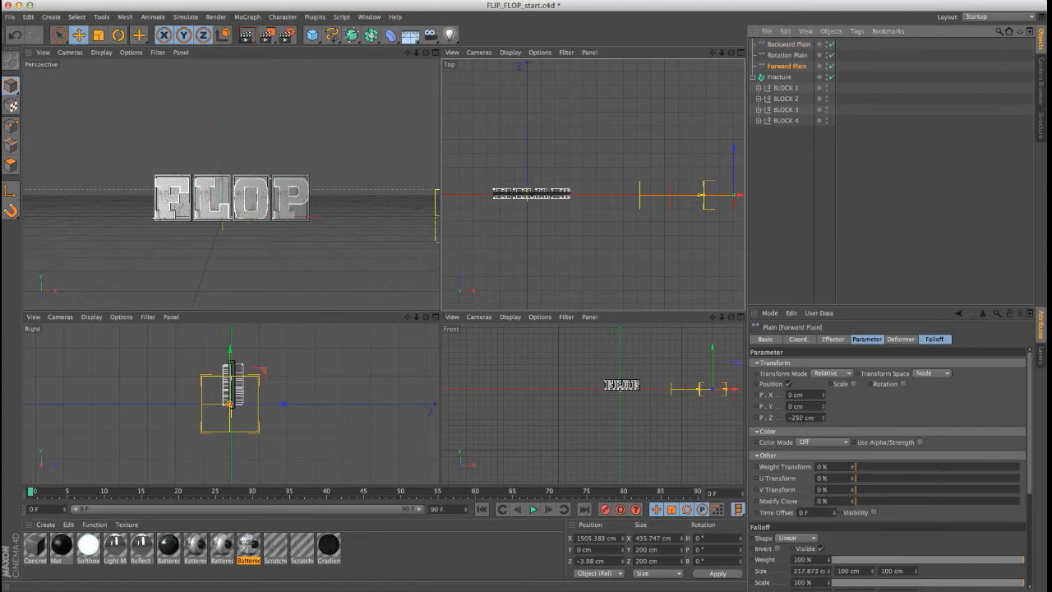
left_click(788, 45)
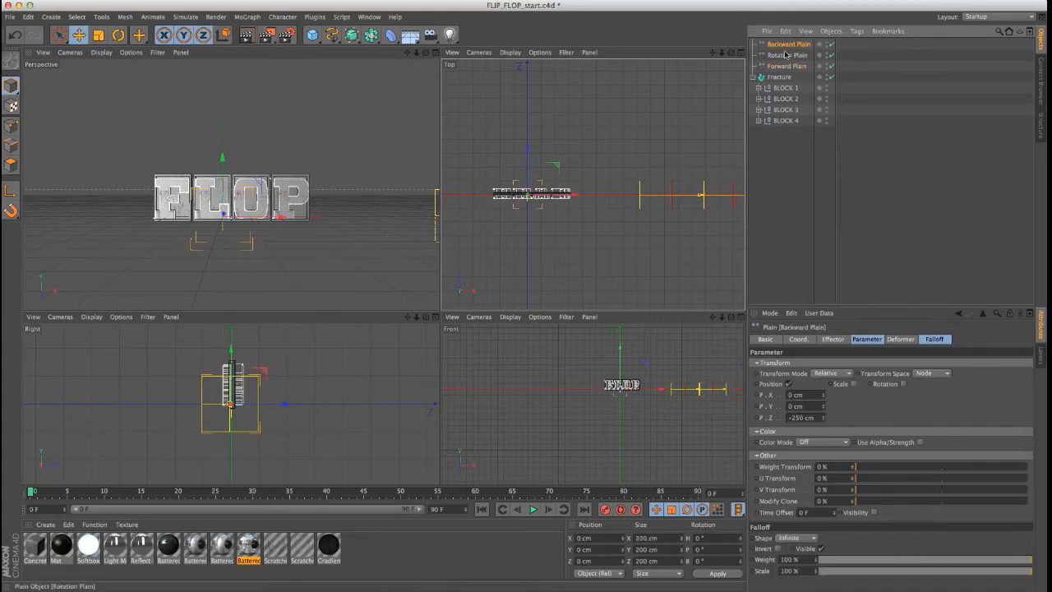
left_click(934, 339)
left_click(796, 363)
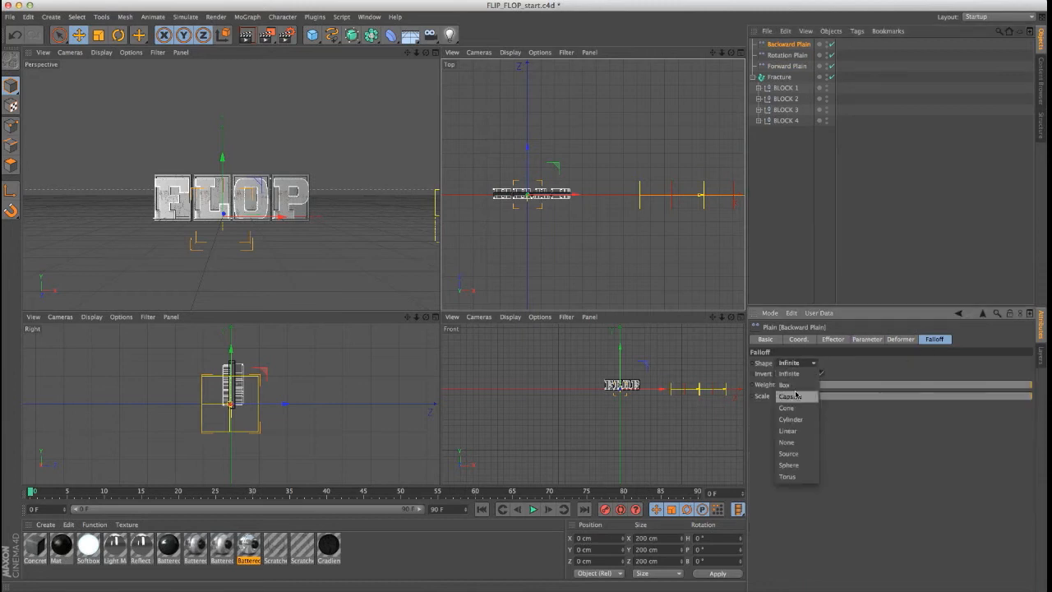
left_click(795, 430)
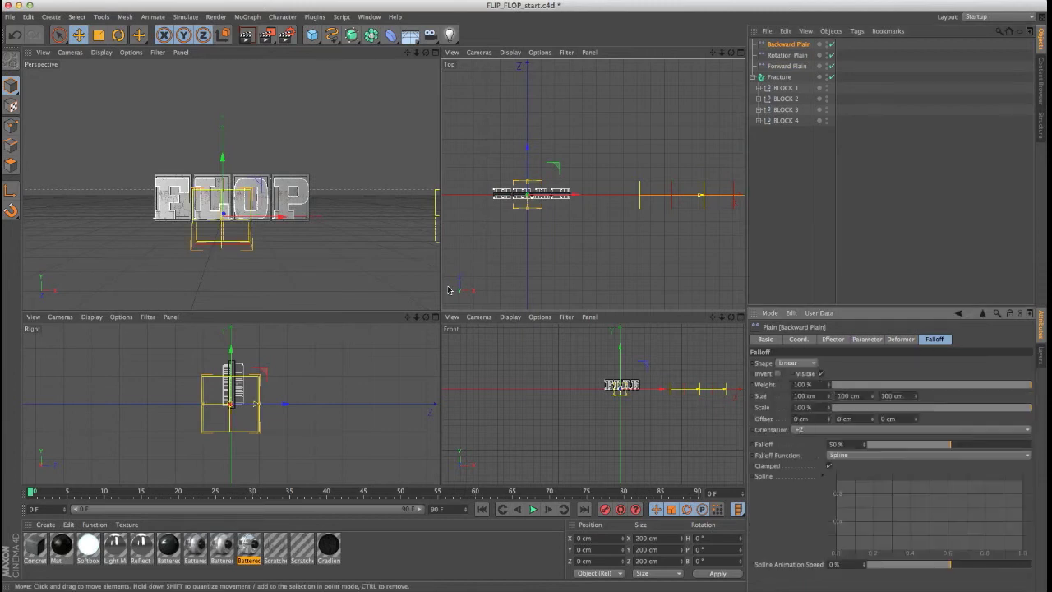
left_click(803, 430)
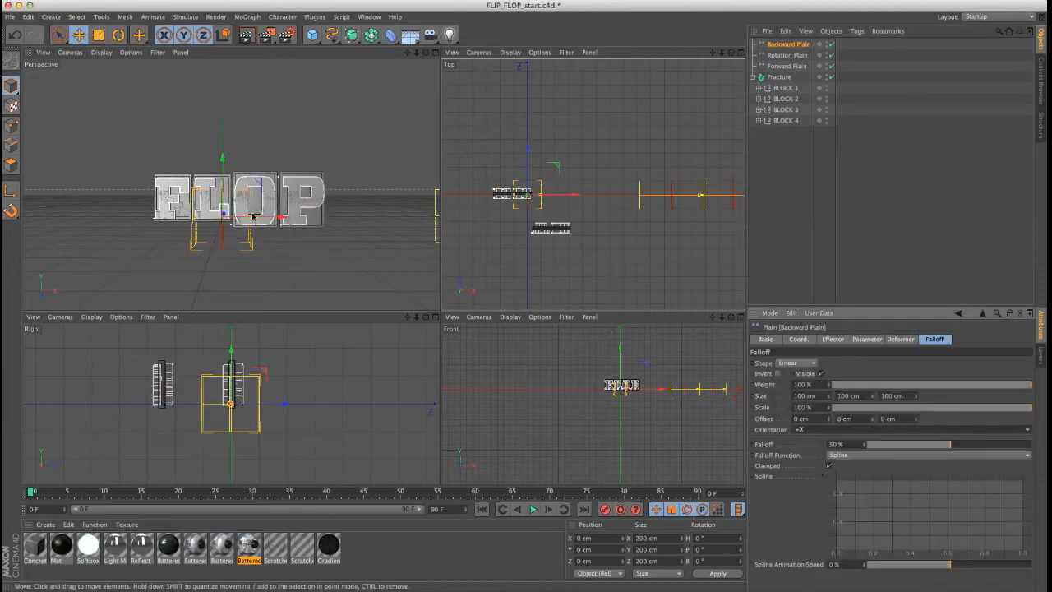
Widen the falloff to about 220 cm and slide Backward Plain to about 594 cm X, right of the blocks
left_click_drag(280, 220, 257, 222)
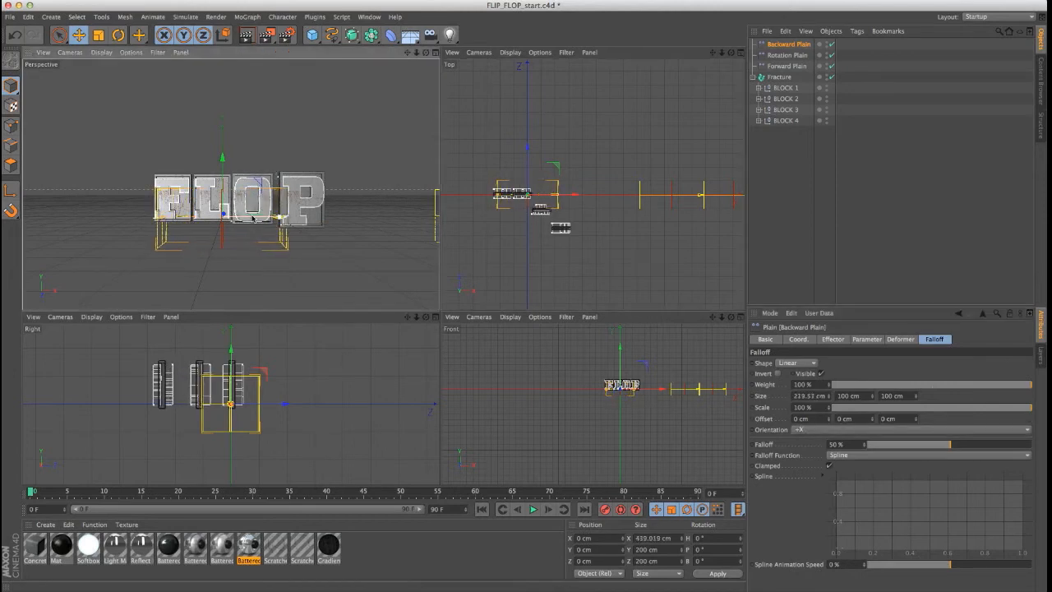
mouse_move(253, 218)
left_mouse_down()
mouse_move(132, 220)
mouse_move(415, 222)
left_mouse_up()
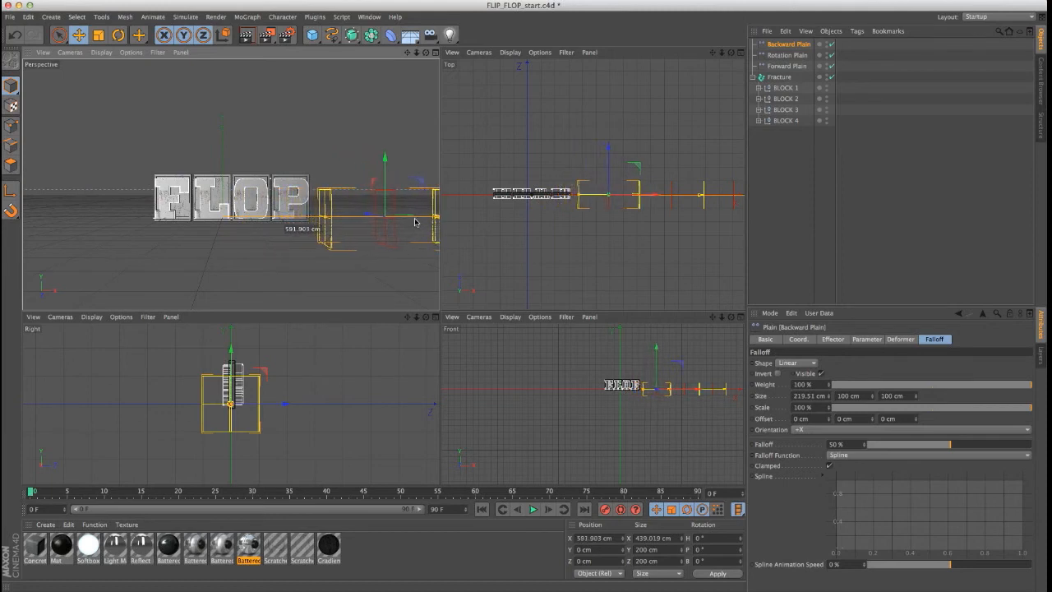
scroll(582, 235, "down", 2)
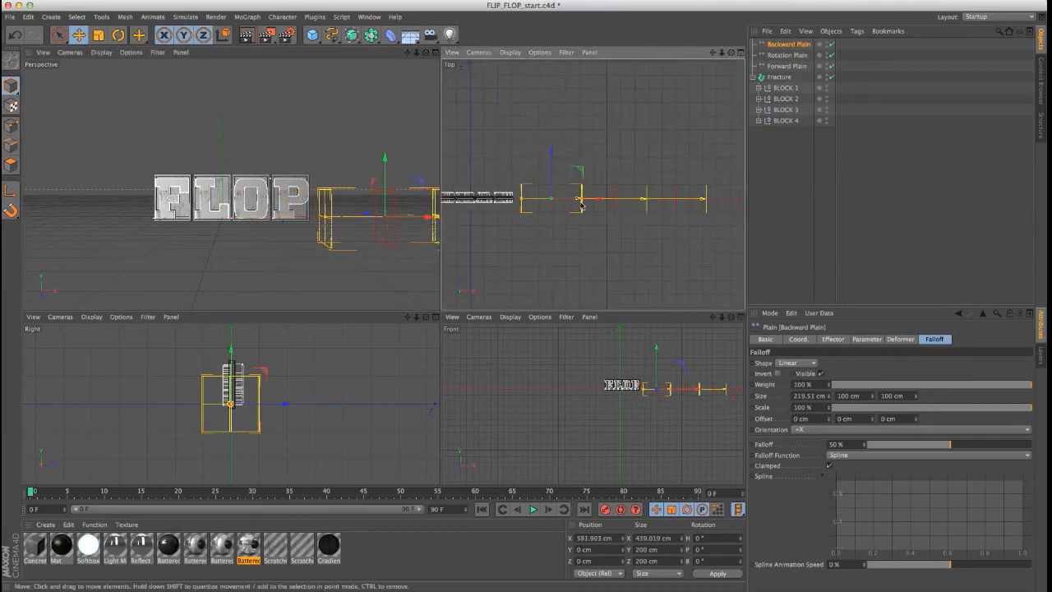
Parent Rotation Plain and Backward Plain under Forward Plain and select the parent effector
left_click_drag(581, 206, 598, 203)
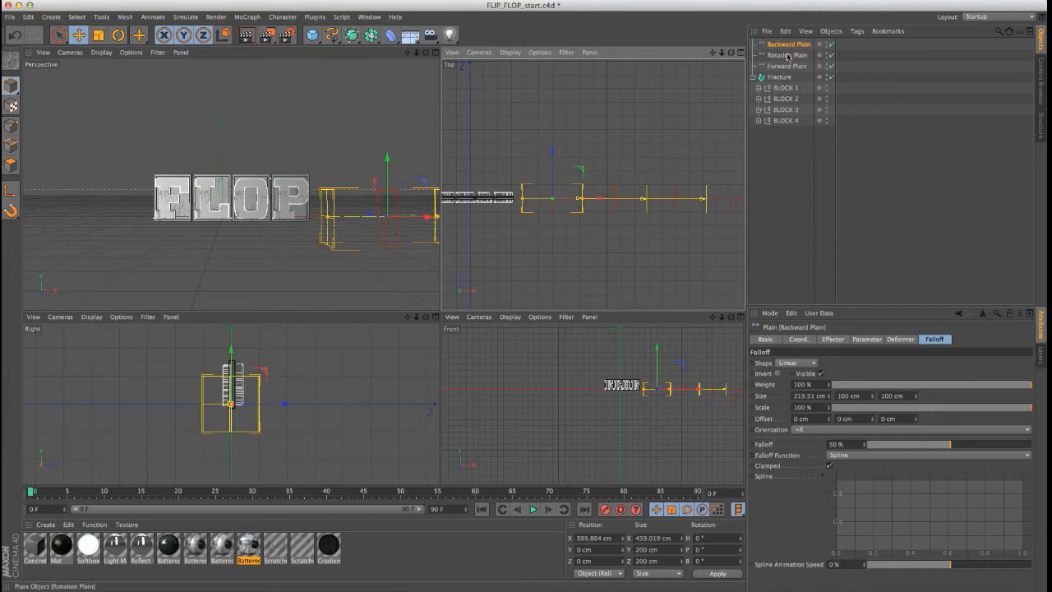
left_click(787, 56)
left_click(791, 46, "ctrl")
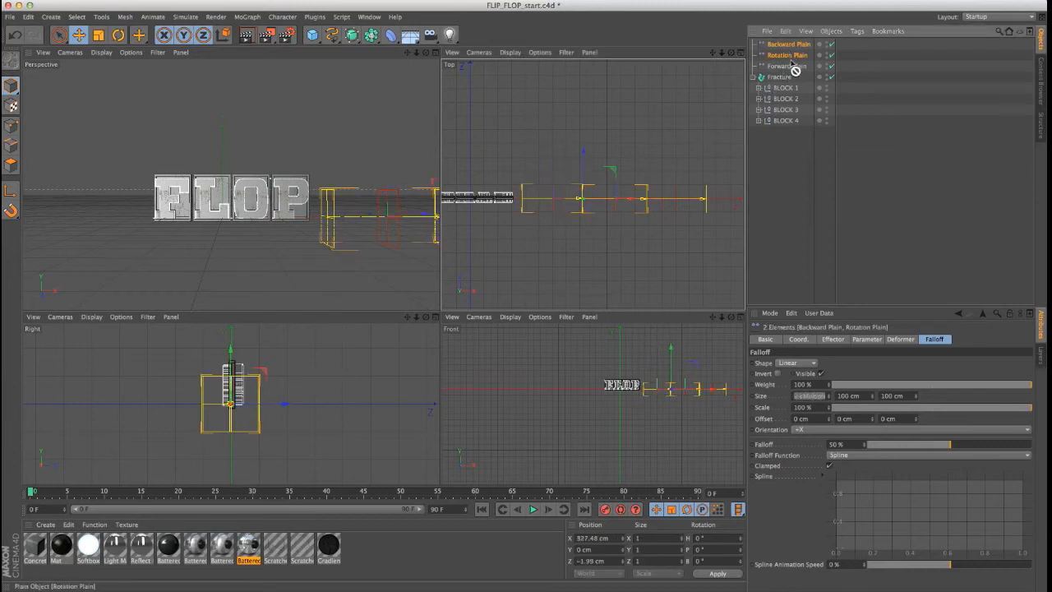
left_click_drag(788, 50, 794, 69)
left_click(786, 45)
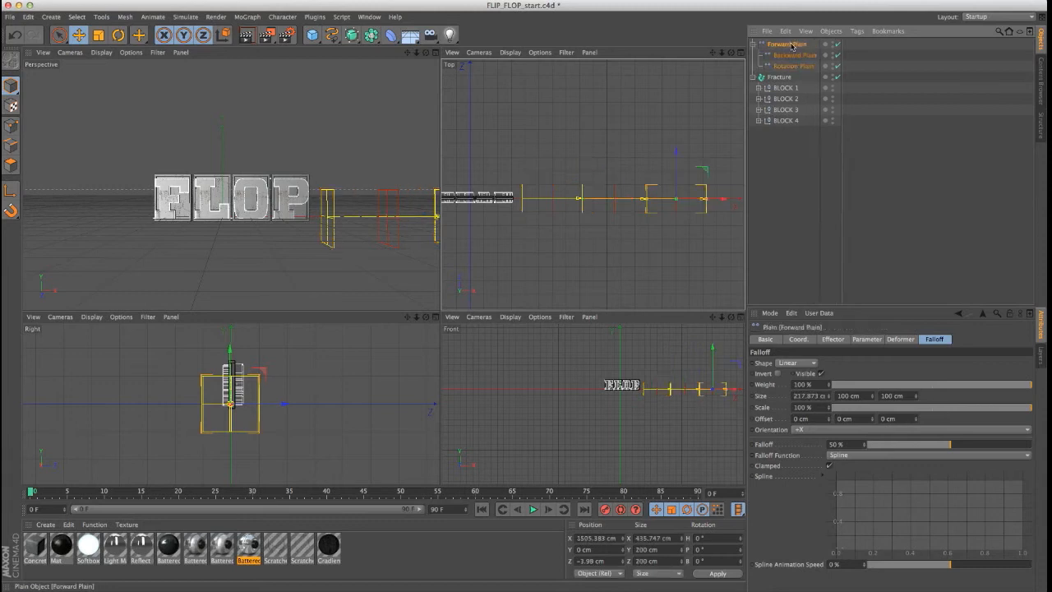
scroll(594, 246, "up", 1)
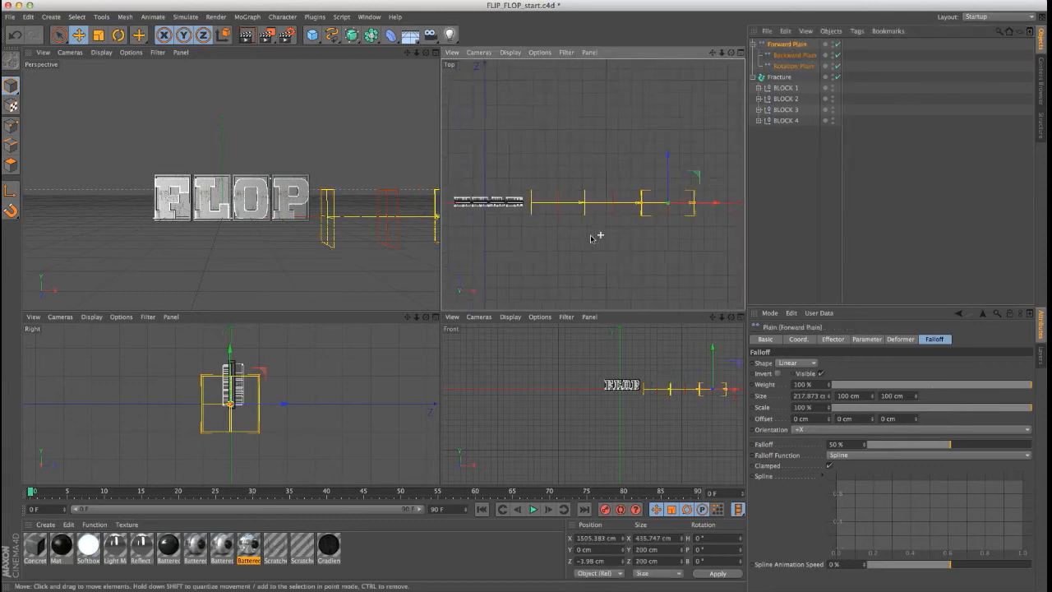
Sweep the Forward Plain train across the blocks, undo the overshoot, and leave it about -624 cm X, left of the letters
left_click_drag(722, 205, 460, 205)
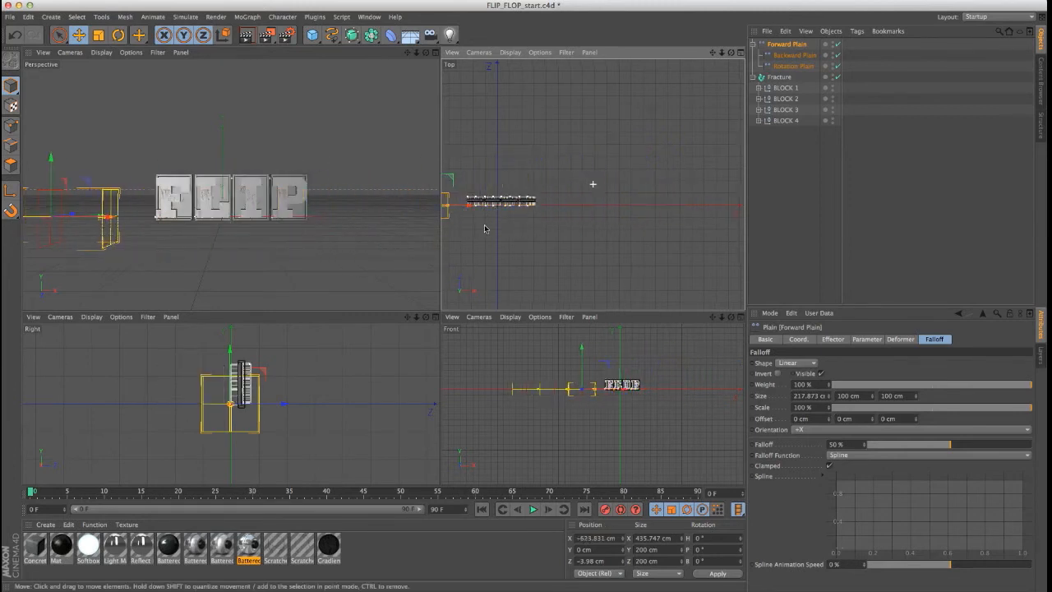
mouse_move(592, 208)
left_mouse_down()
mouse_move(637, 227)
mouse_move(605, 230)
mouse_move(723, 223)
left_mouse_up()
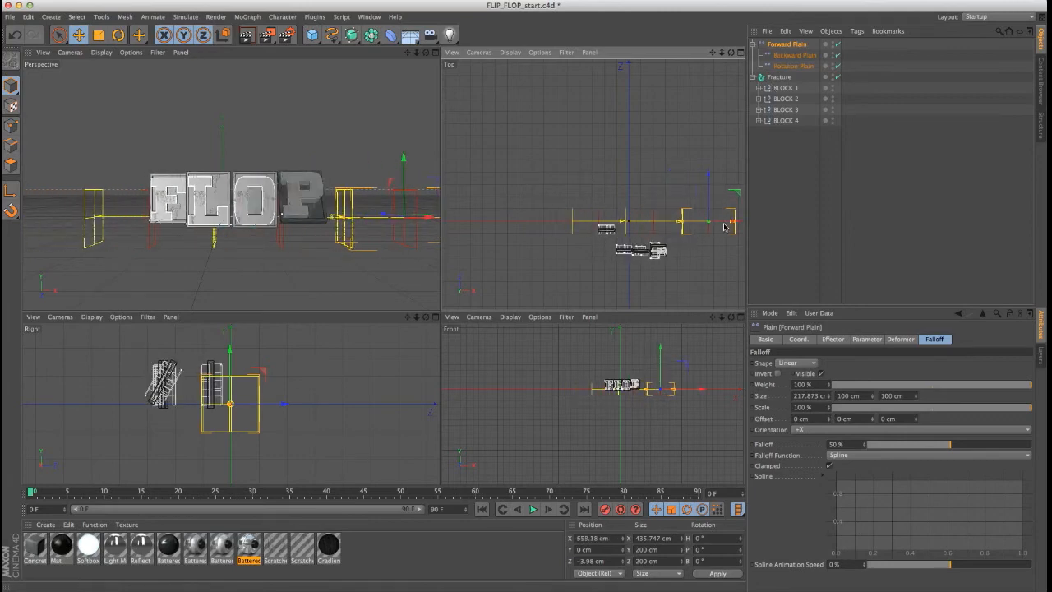
mouse_move(723, 224)
left_mouse_down("alt")
mouse_move(672, 226)
mouse_move(733, 224)
left_mouse_up("alt")
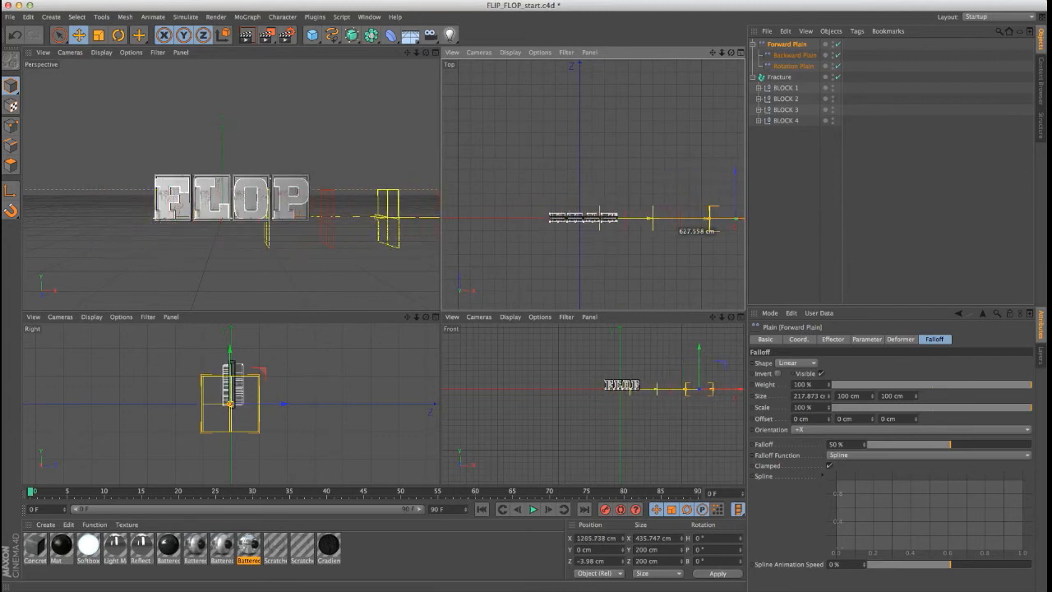
key("super+z")
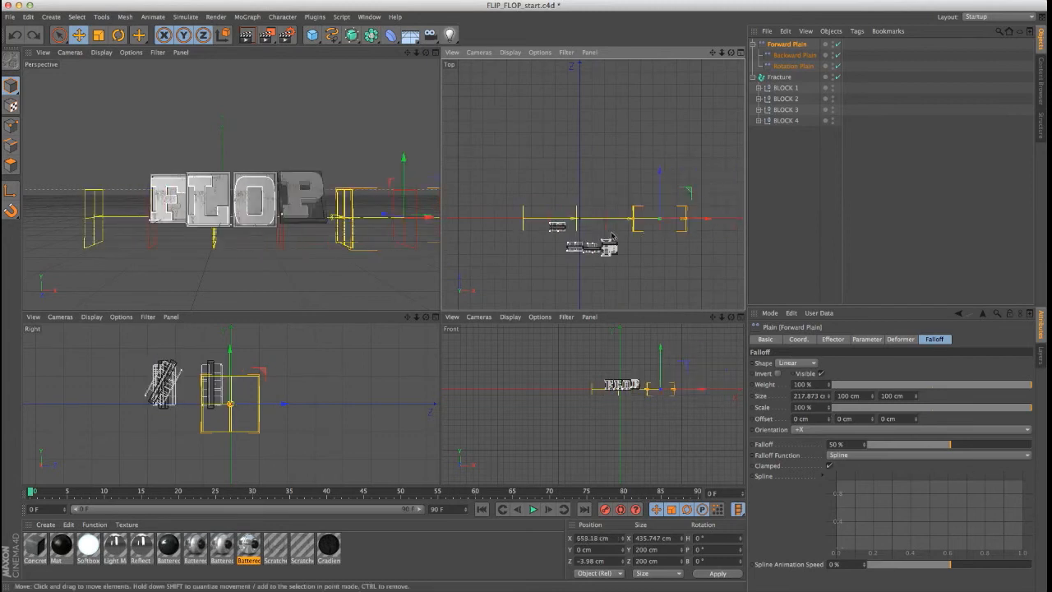
left_click_drag(704, 220, 543, 214)
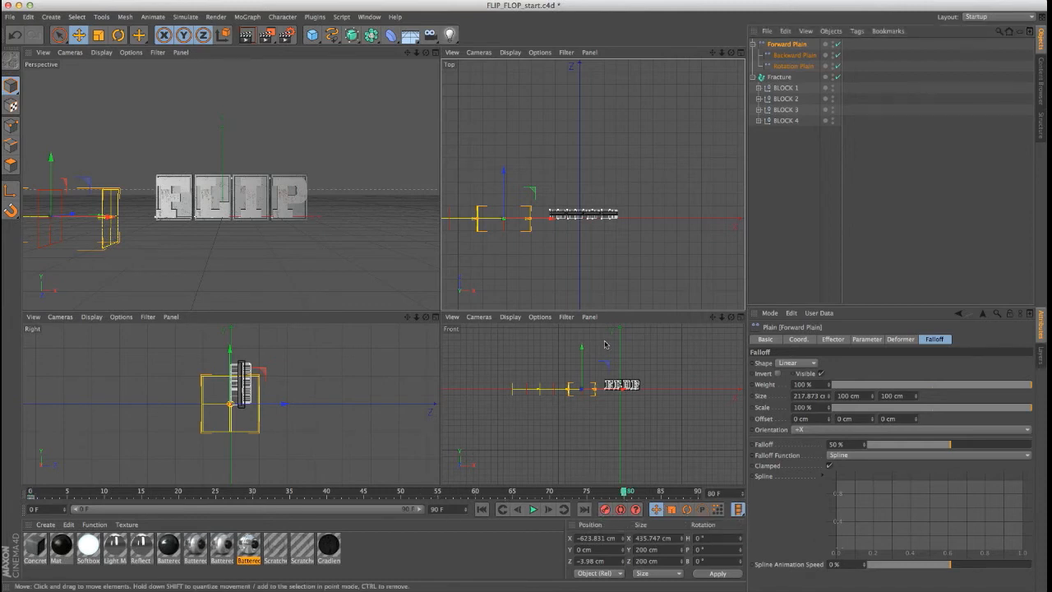
Drag Forward Plain along X past all four blocks to about 1435 cm so the word reads FLOP
left_click_drag(541, 220, 575, 220)
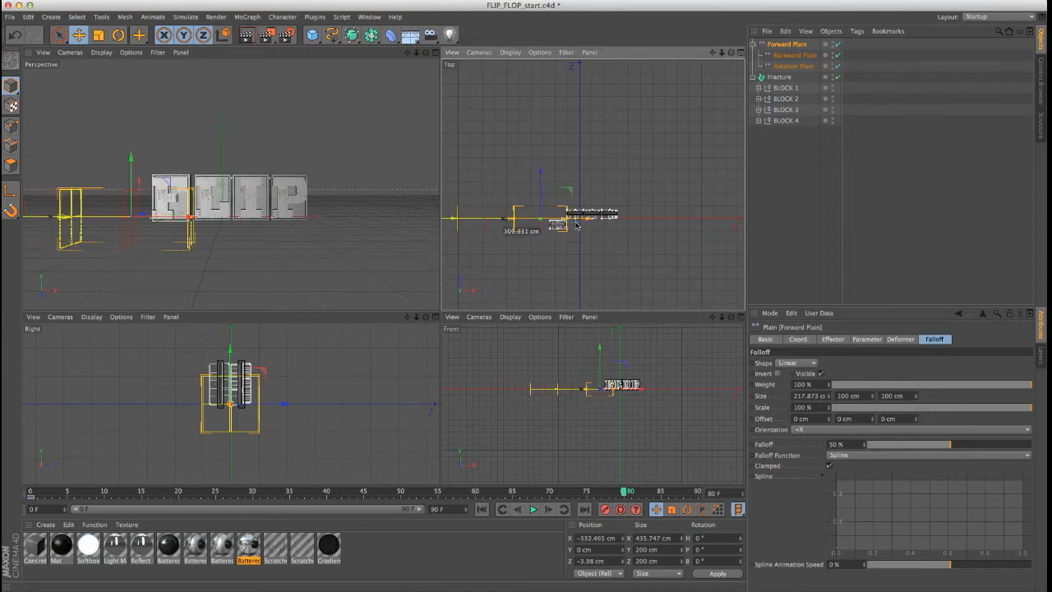
left_click_drag(165, 219, 362, 220)
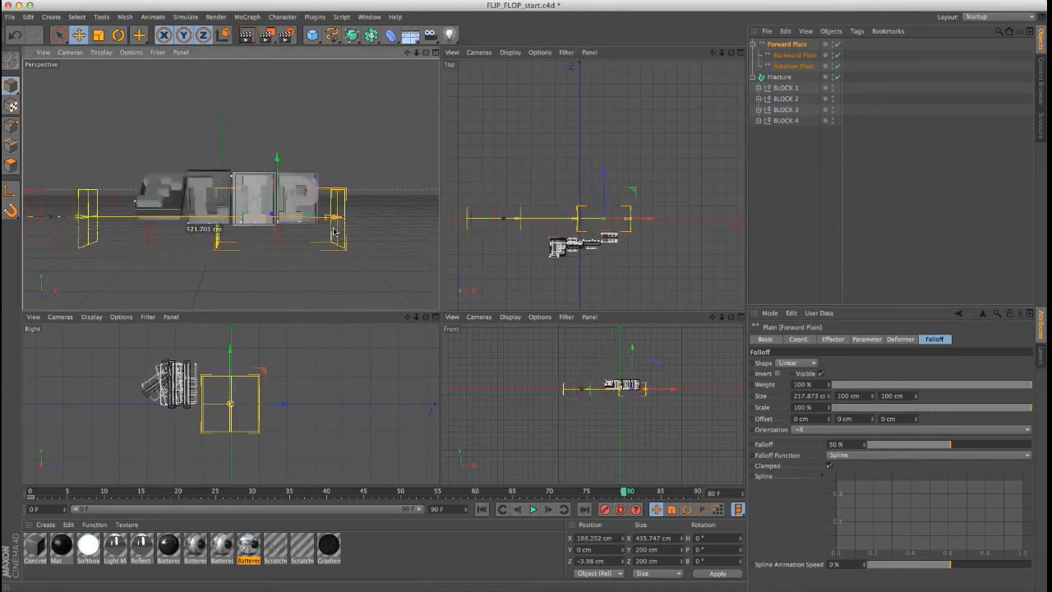
left_click_drag(575, 220, 698, 220)
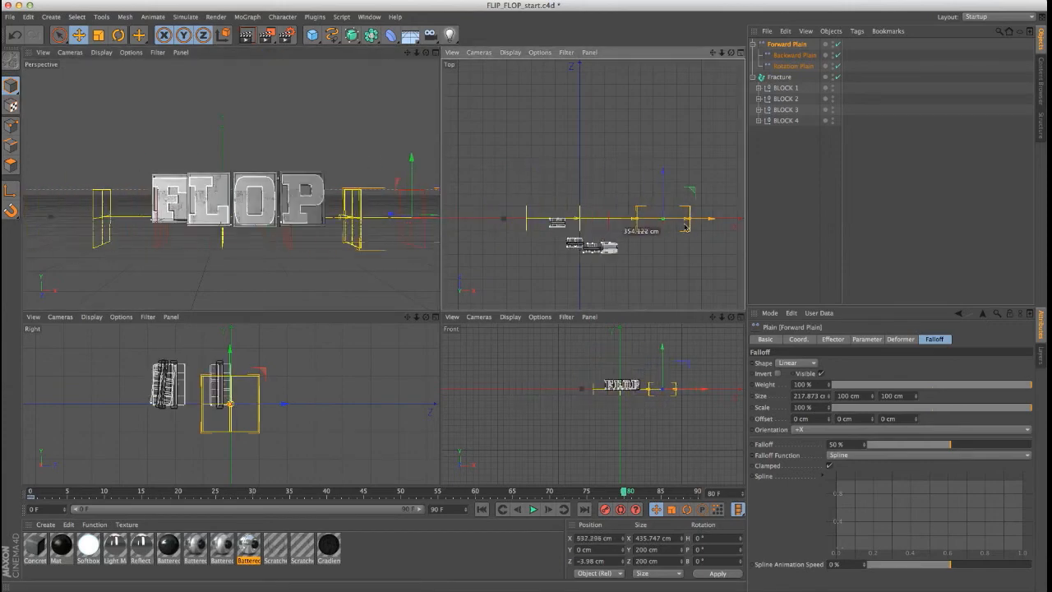
scroll(699, 250, "down", 3)
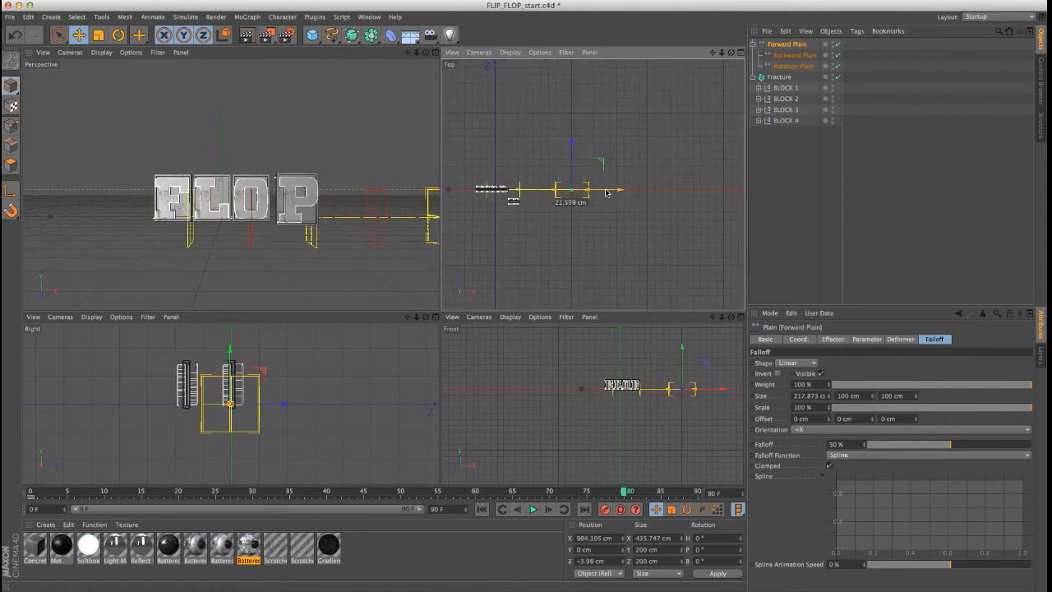
mouse_move(496, 191)
left_mouse_down()
mouse_move(631, 195)
mouse_move(608, 194)
left_mouse_up()
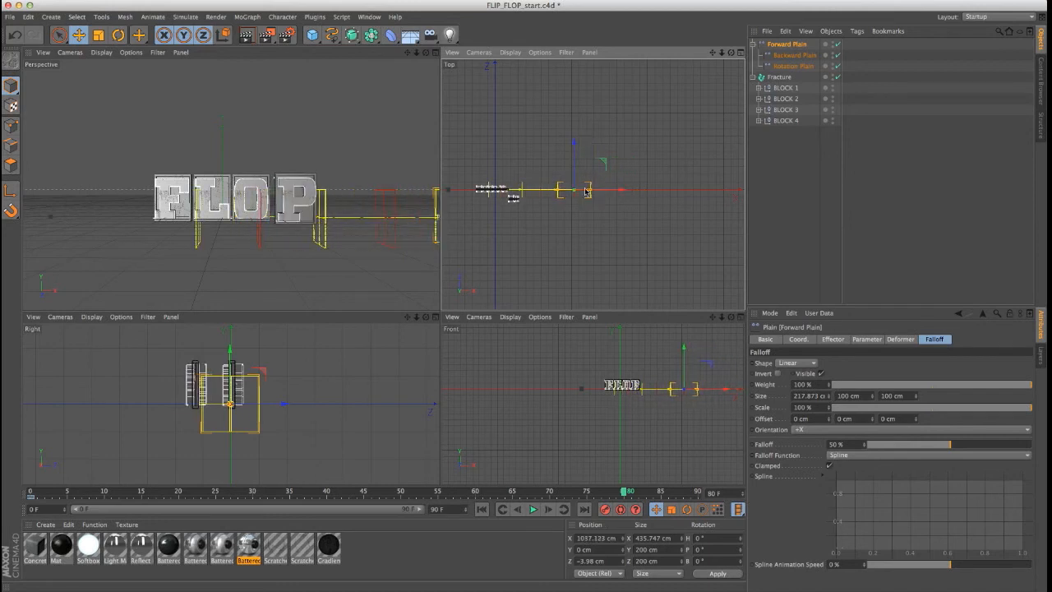
scroll(525, 197, "up", 3)
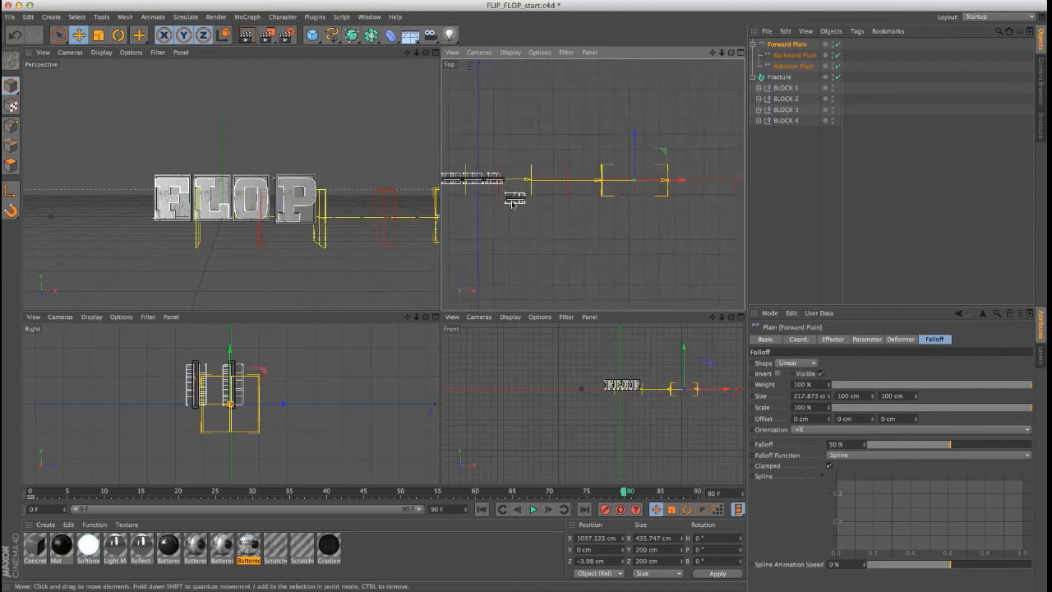
scroll(483, 208, "down", 2)
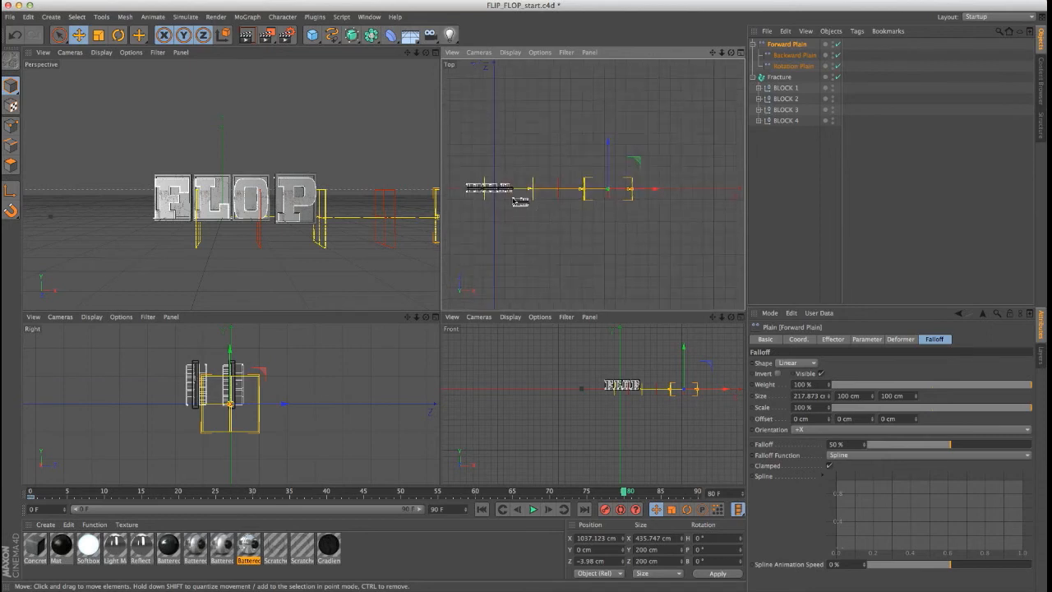
scroll(527, 207, "down", 2)
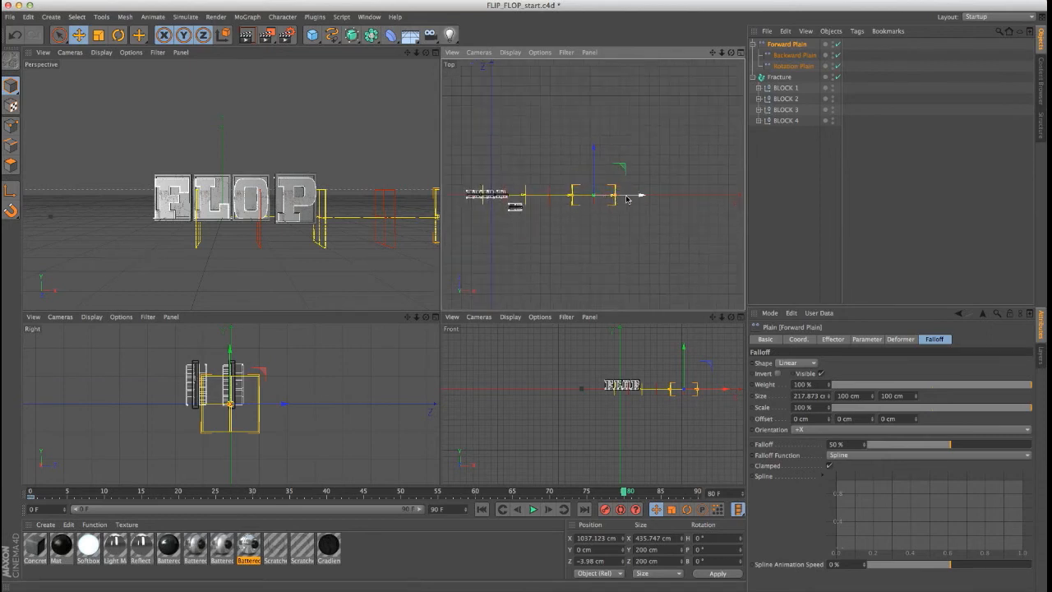
left_click_drag(626, 198, 667, 198)
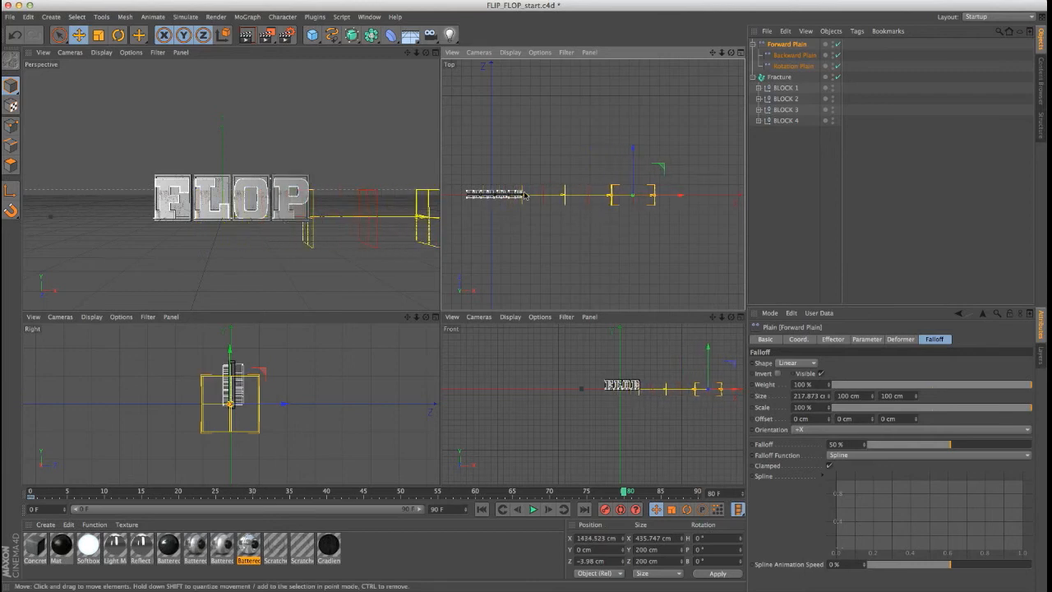
Record a keyframe of Forward Plain's position at frame 80 and rewind the timeline to the start
left_click(604, 509)
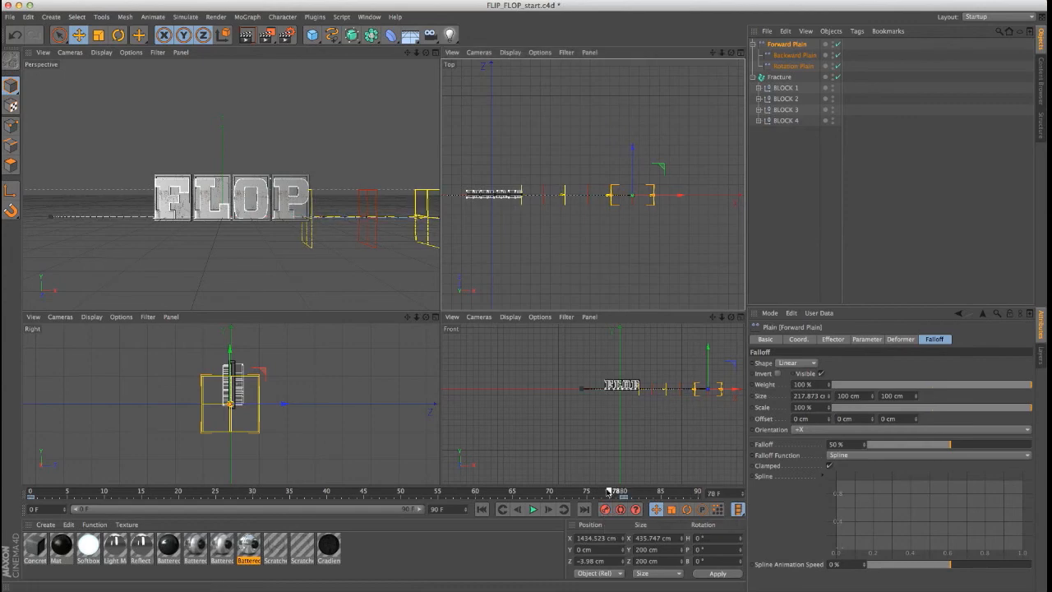
left_click_drag(626, 491, 31, 491)
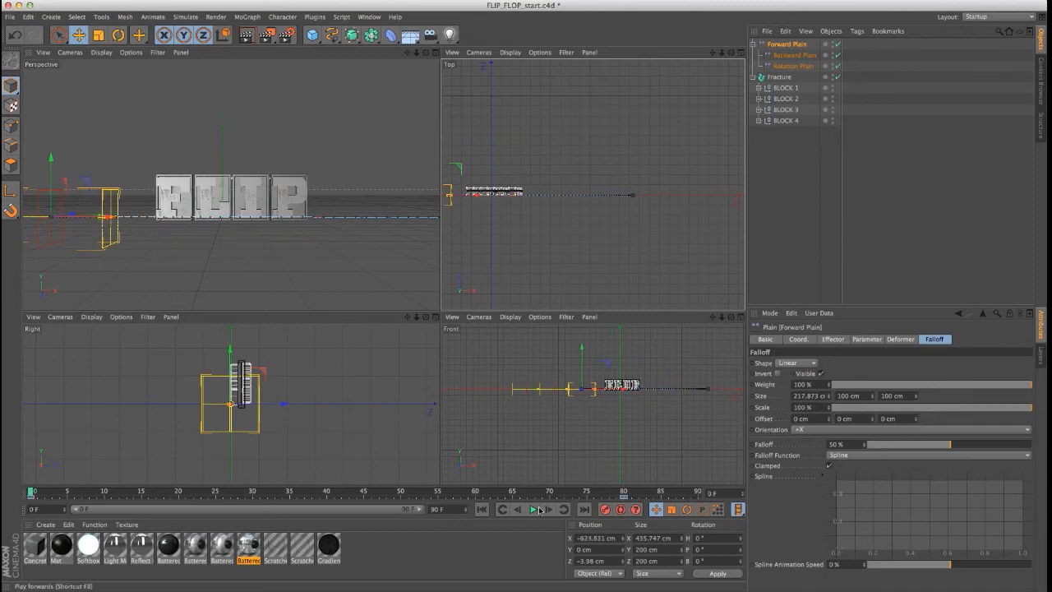
Play back the FLIP-to-FLOP flip, then select Forward Plain and show its Effector strength settings
left_click(303, 253)
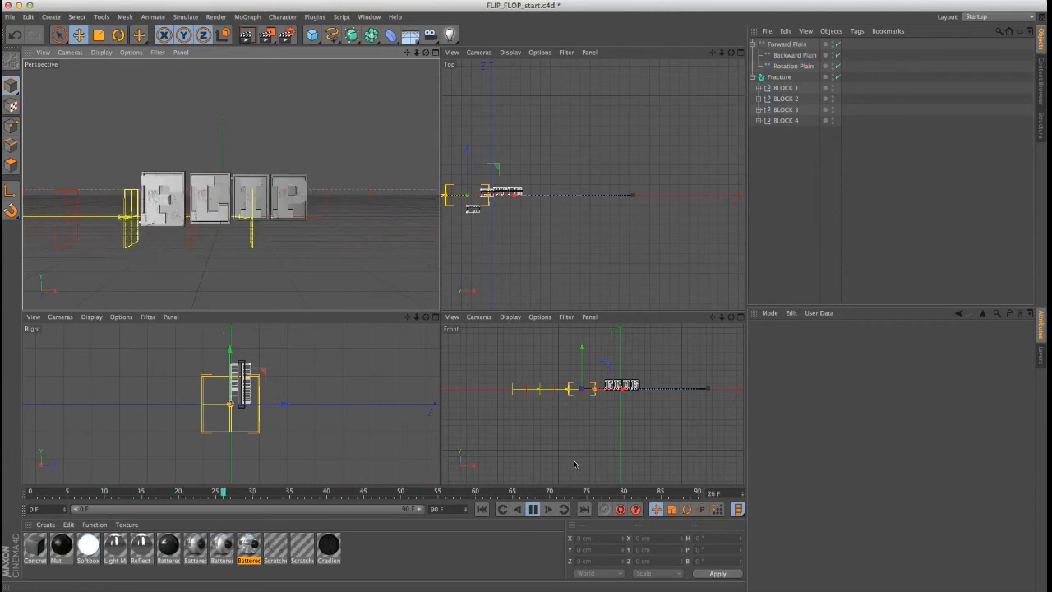
left_click(786, 44)
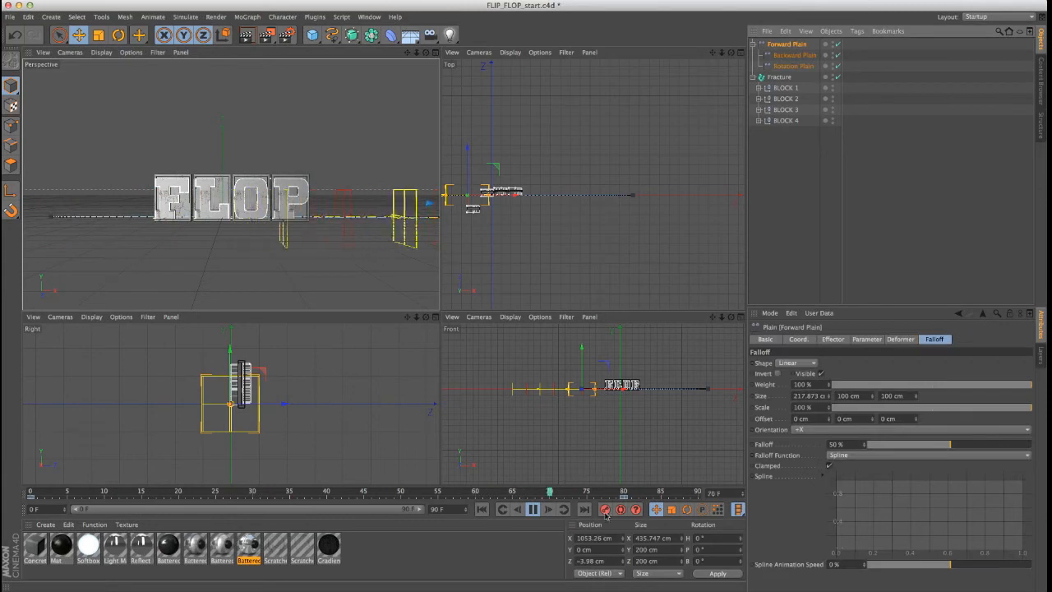
left_click(534, 509)
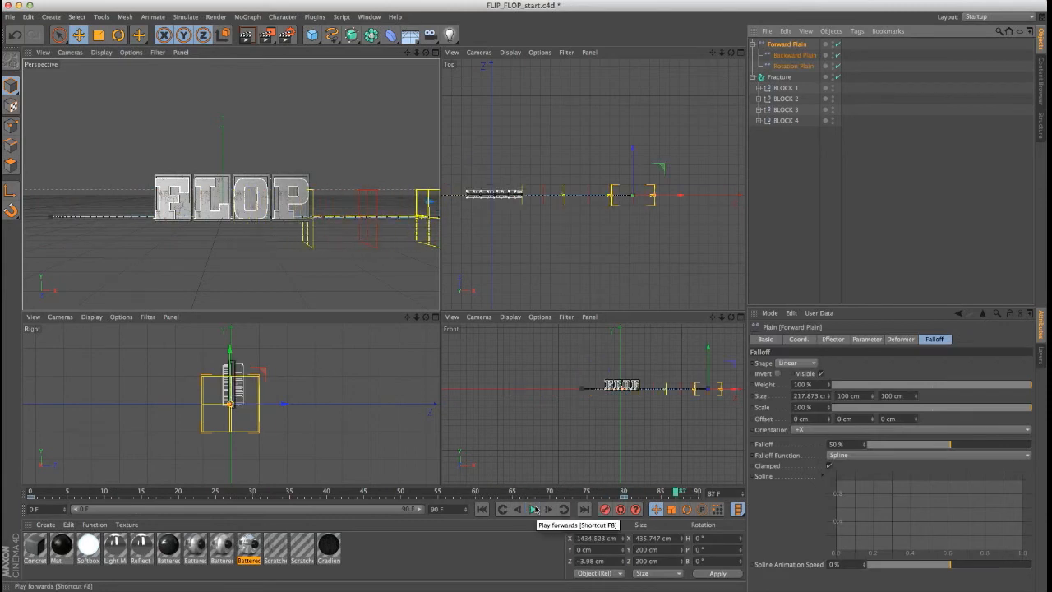
left_click(832, 338)
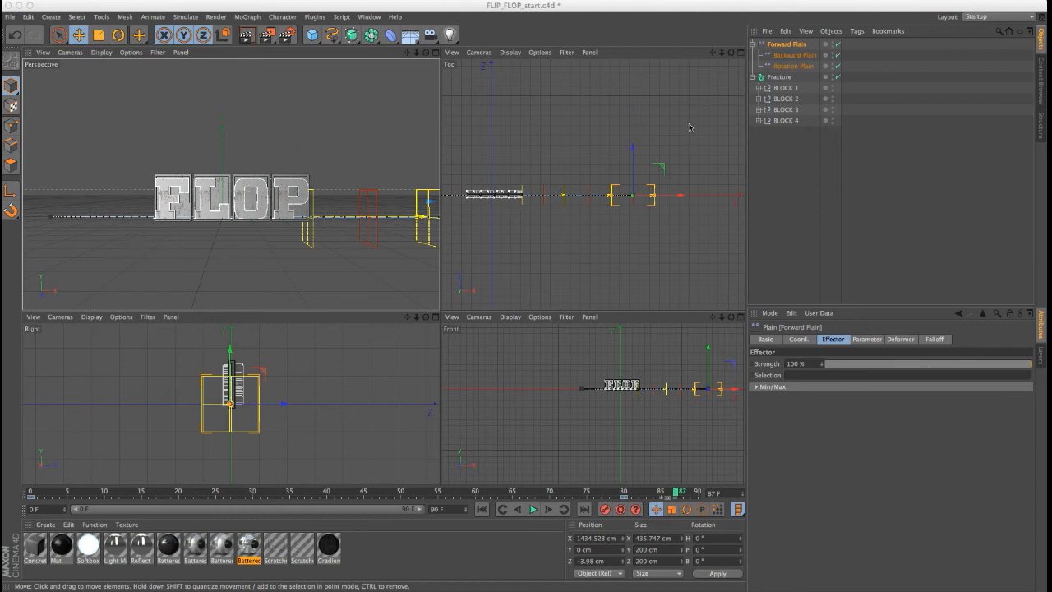
Add a MoGraph Delay effector to the selected Fracture
left_click(779, 77)
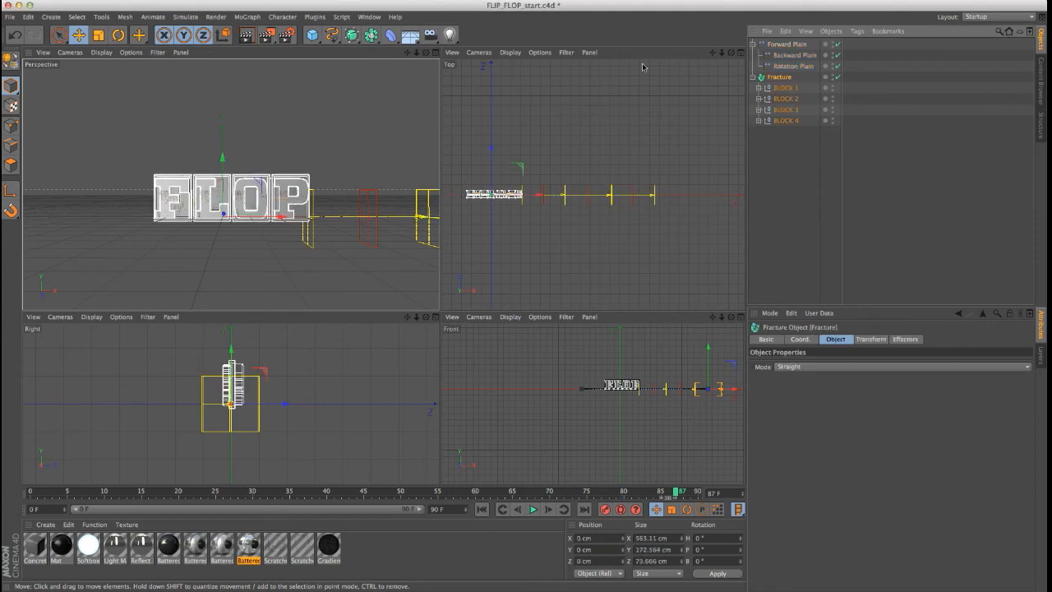
left_click(246, 16)
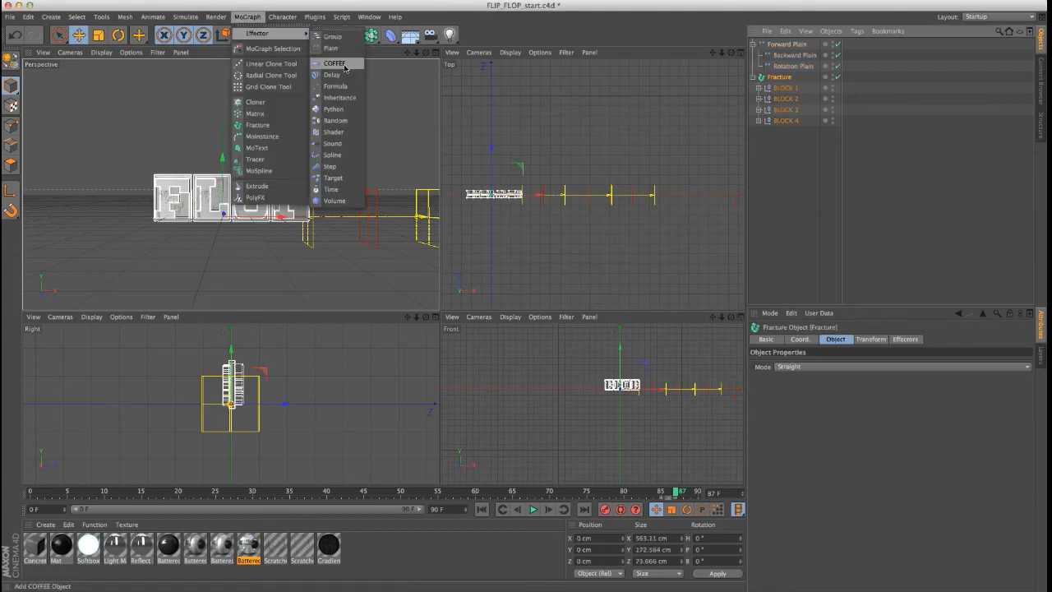
left_click(331, 74)
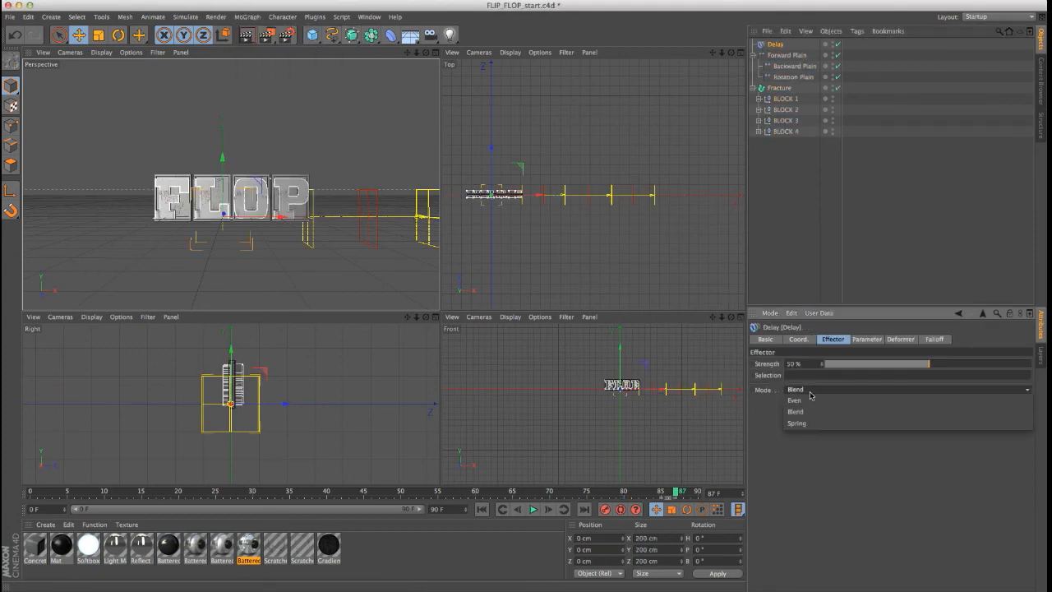
Set the Delay effector to Spring mode with 85% strength
left_click(798, 390)
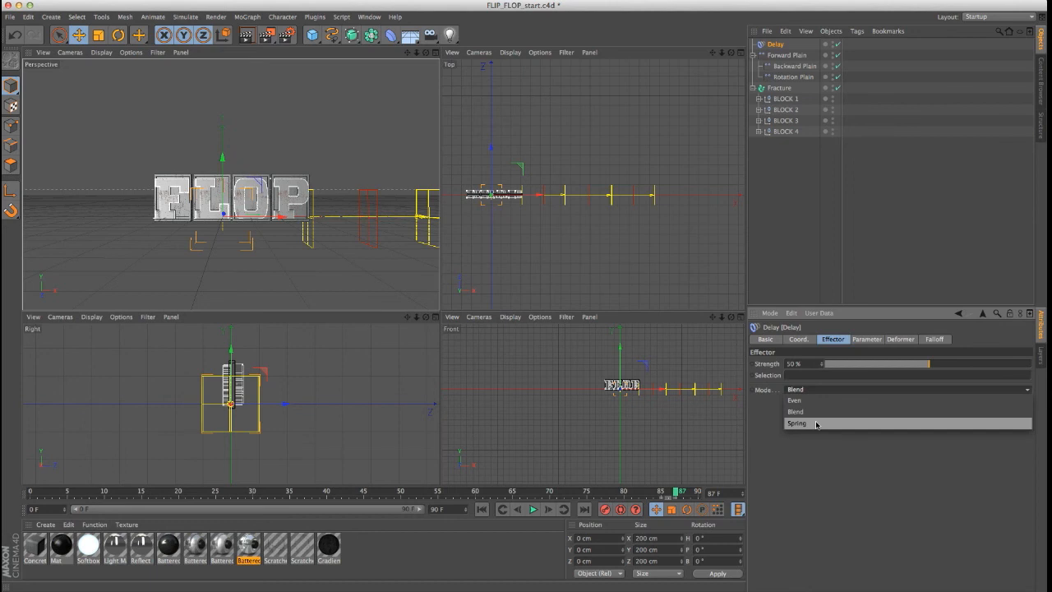
left_click(815, 424)
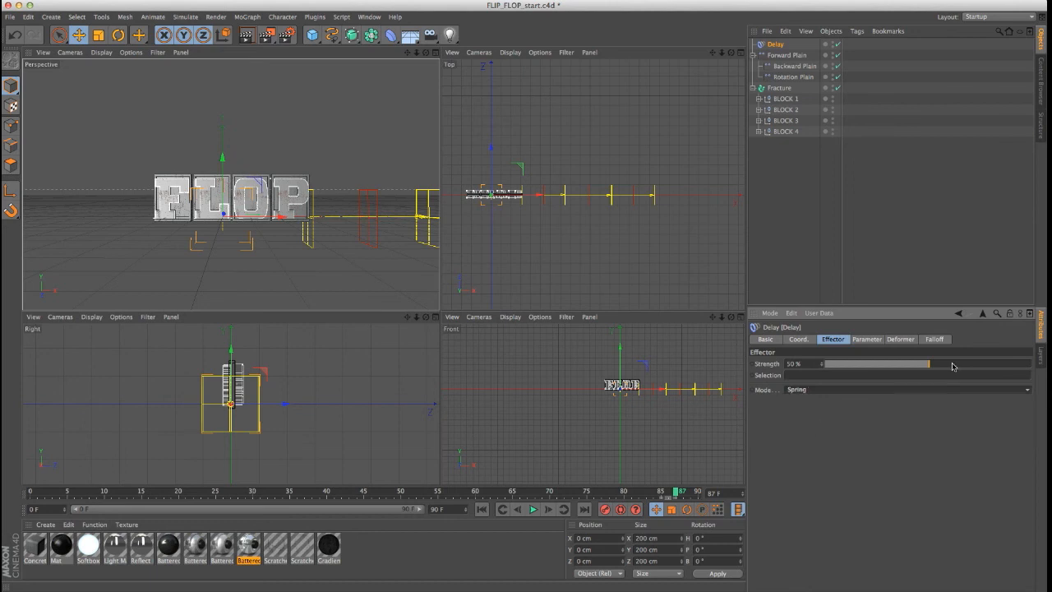
left_click_drag(937, 365, 981, 365)
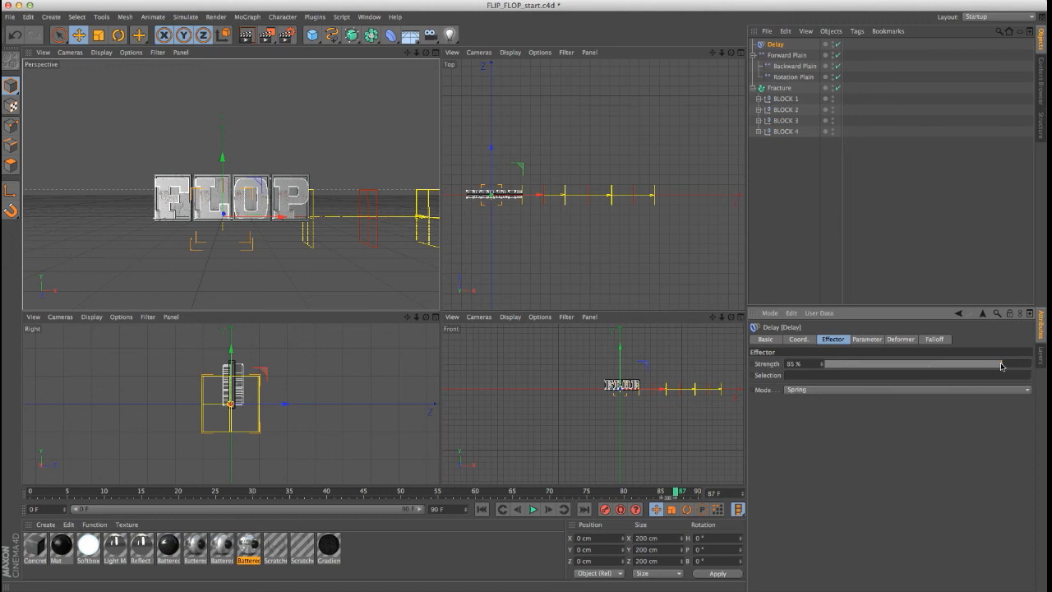
Replay the springy flip from frame 0 with Delay strength at 70%, then select Forward Plain
key("shift+f")
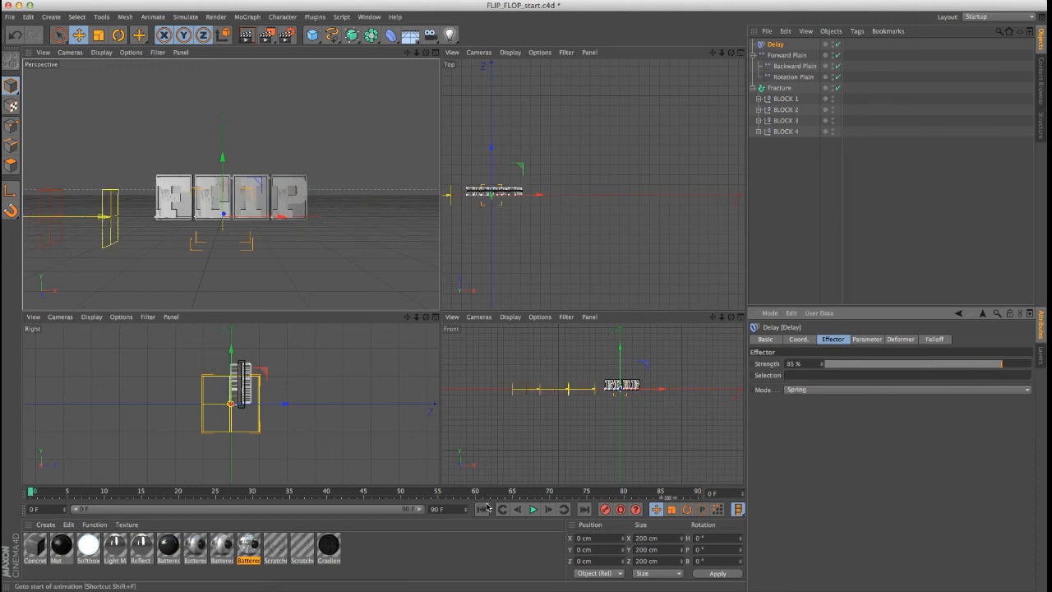
key("F8")
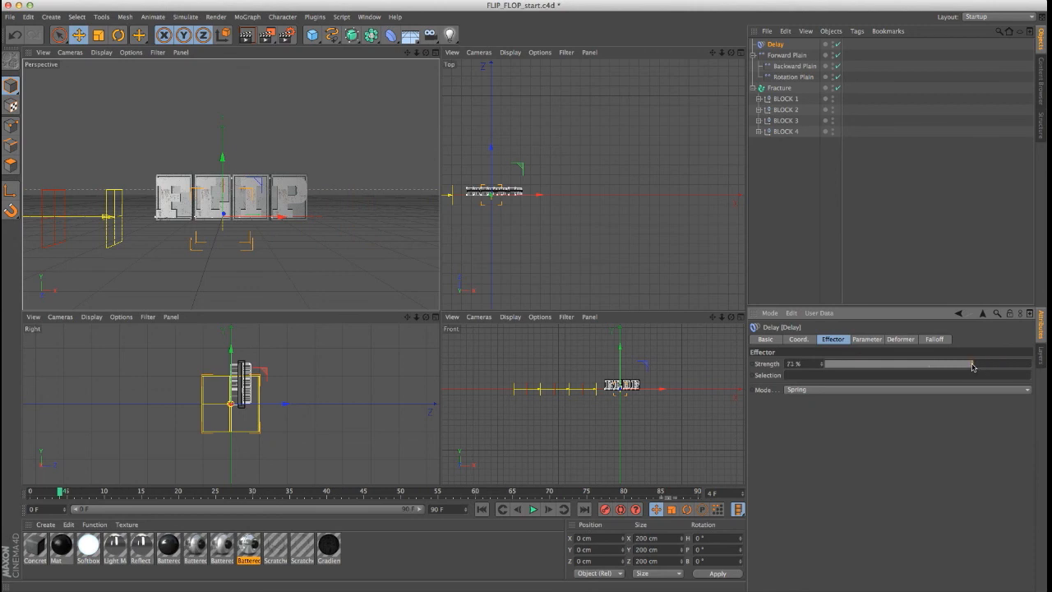
left_click(481, 509)
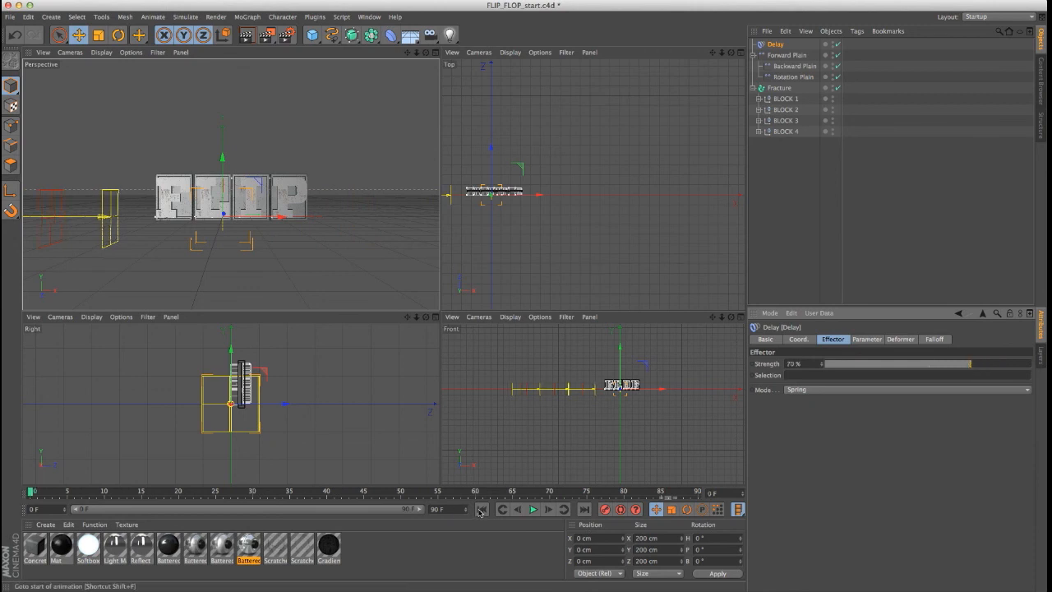
left_click(532, 509)
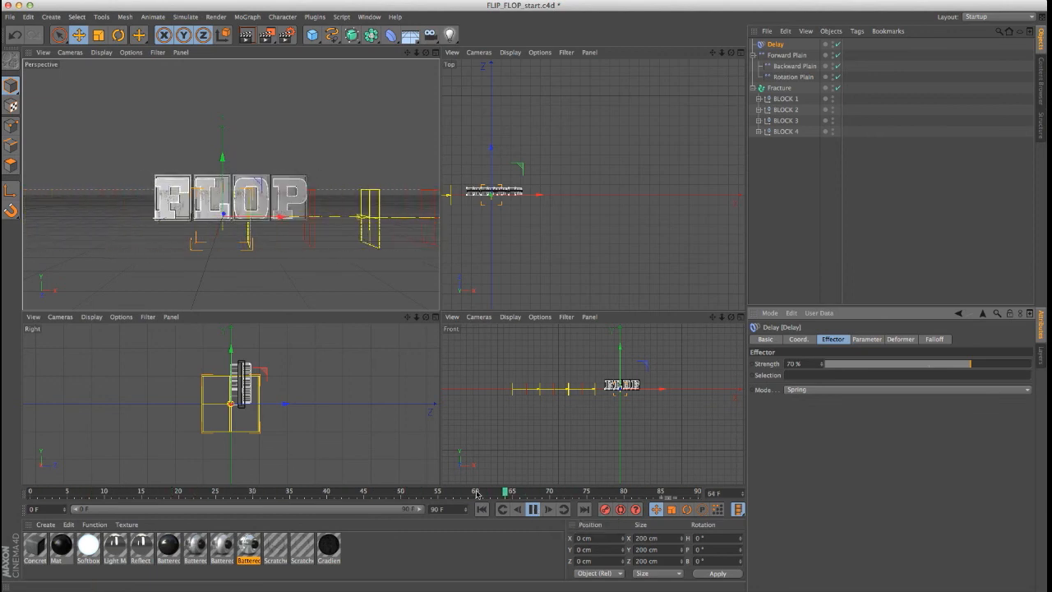
left_click(786, 55)
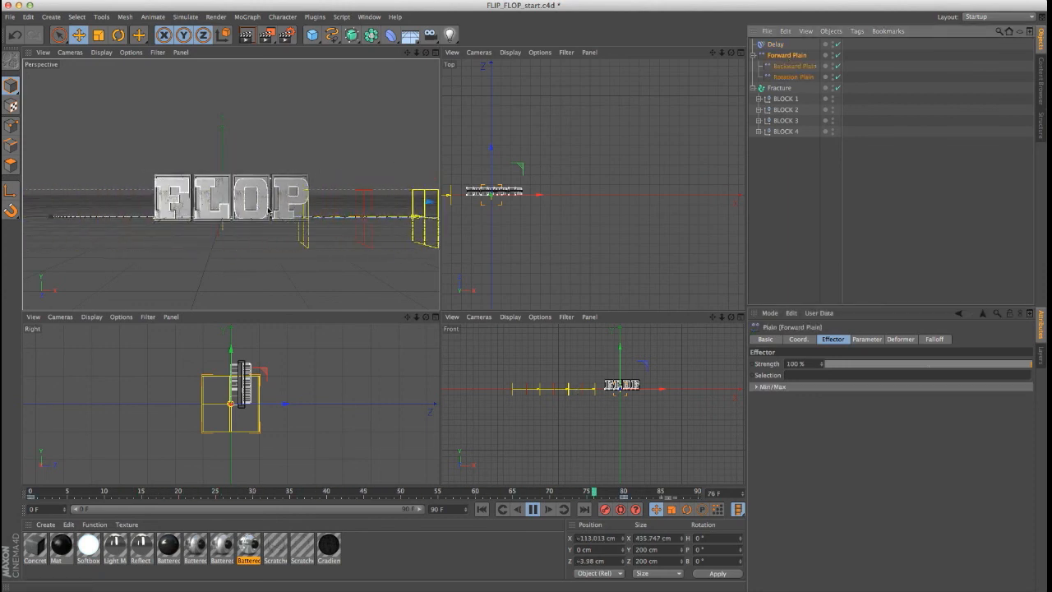